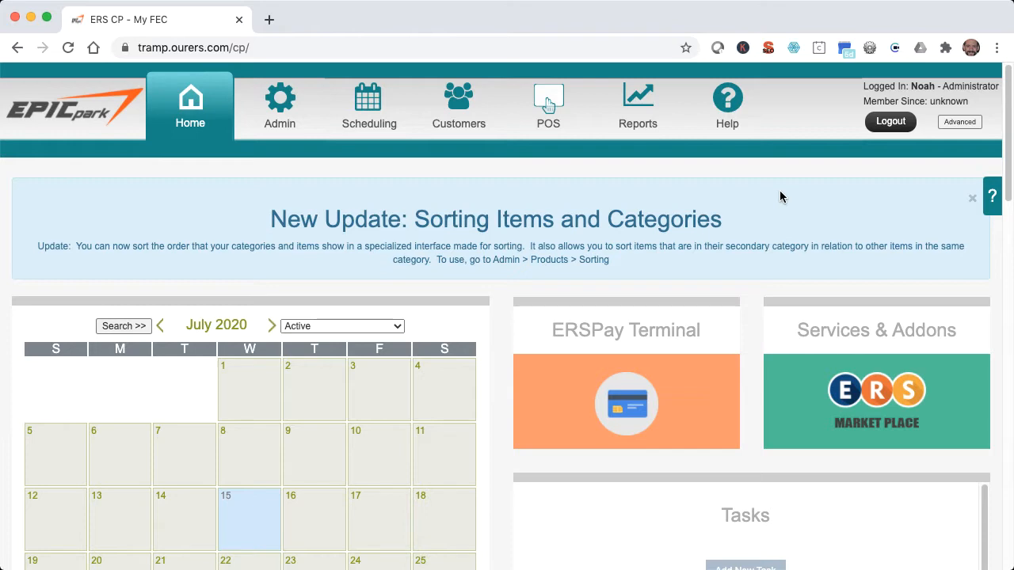
Open the park's public website and start a party booking by adding Birthday Party for 10+ to the cart.
left_click(90, 112)
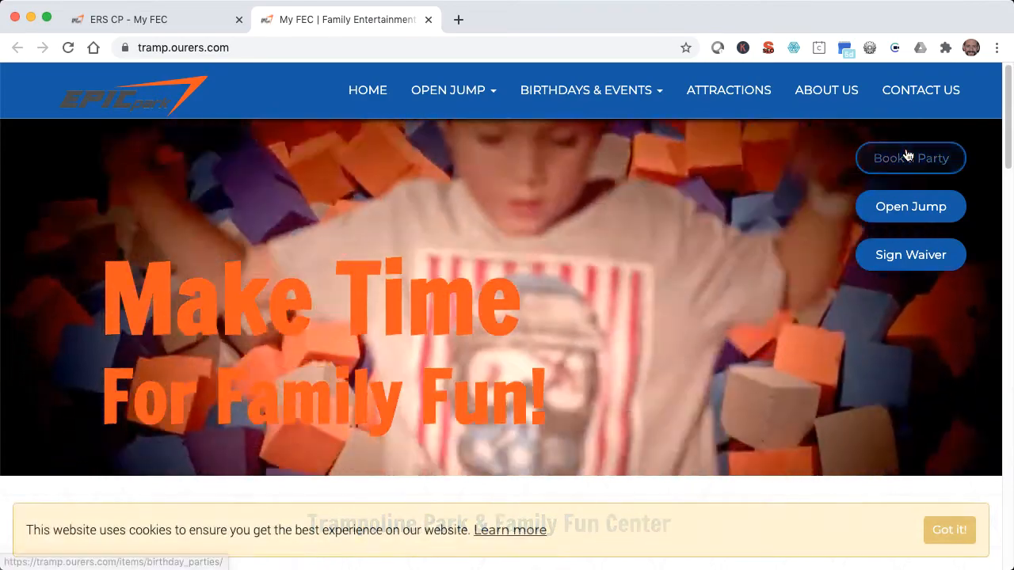
left_click(907, 154)
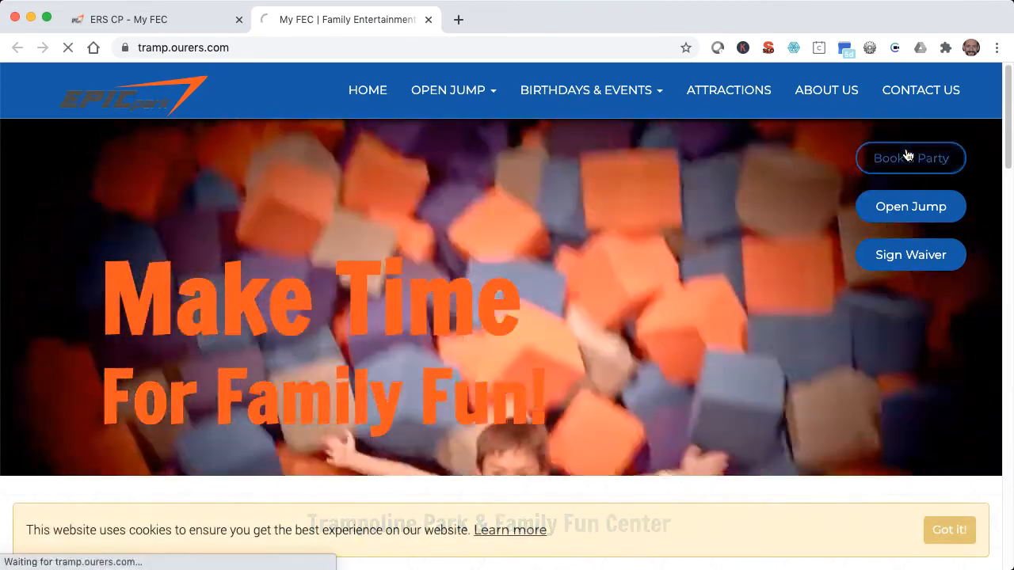
scroll(909, 159, "down", 5)
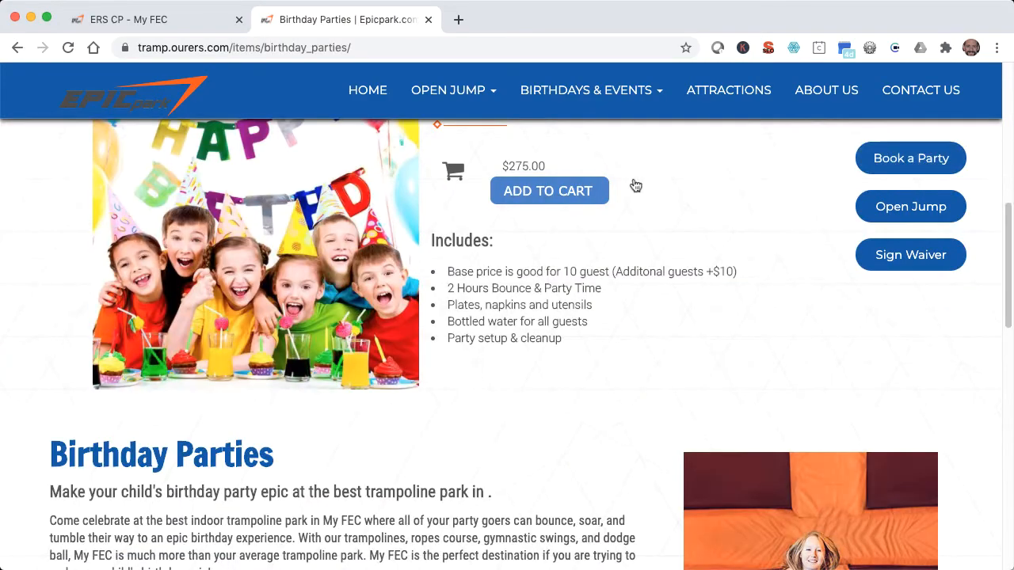
left_click(555, 190)
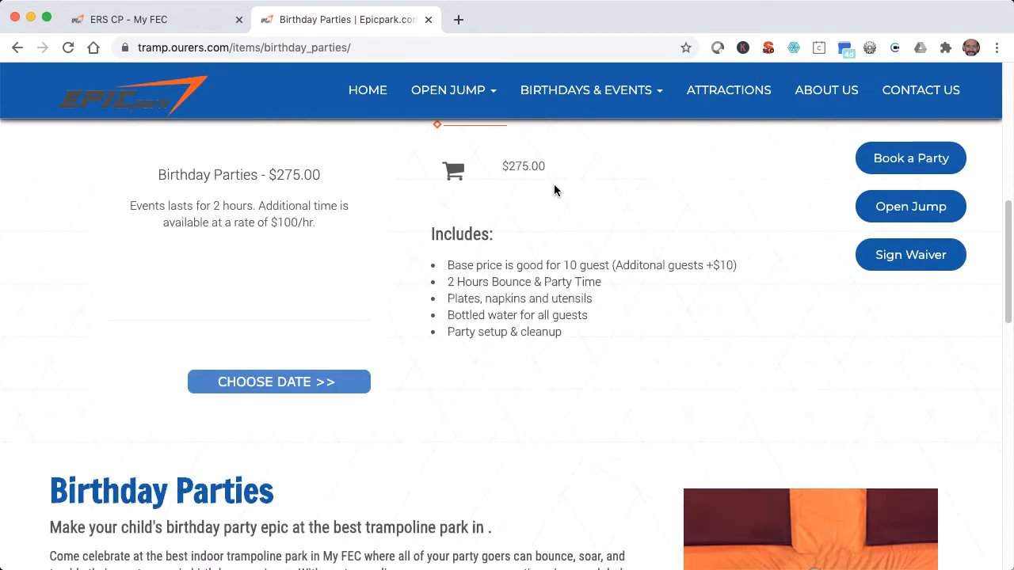
Schedule the birthday party for July 25 in the 2:00pm - 4:00pm slot.
left_click(290, 380)
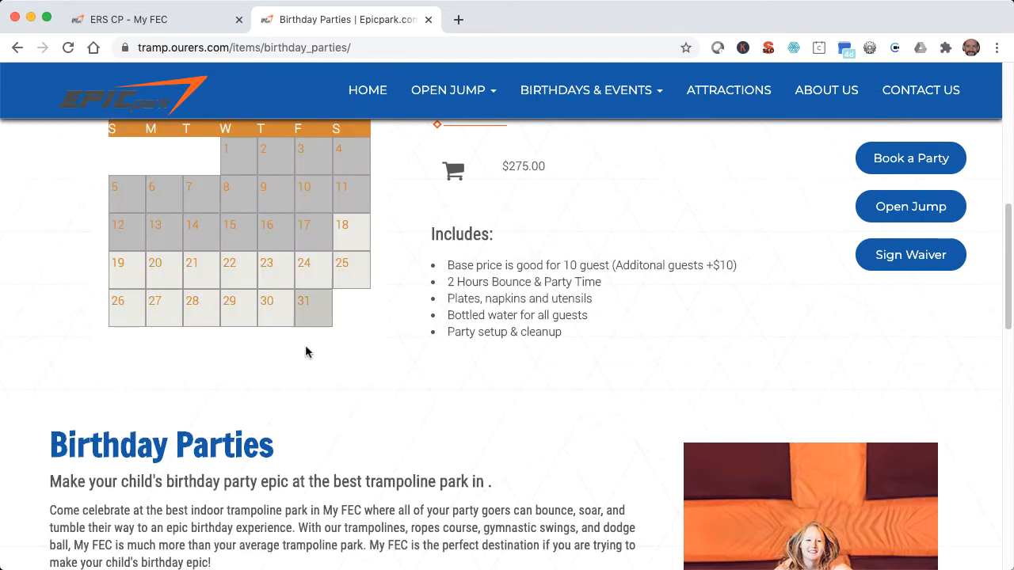
left_click(356, 276)
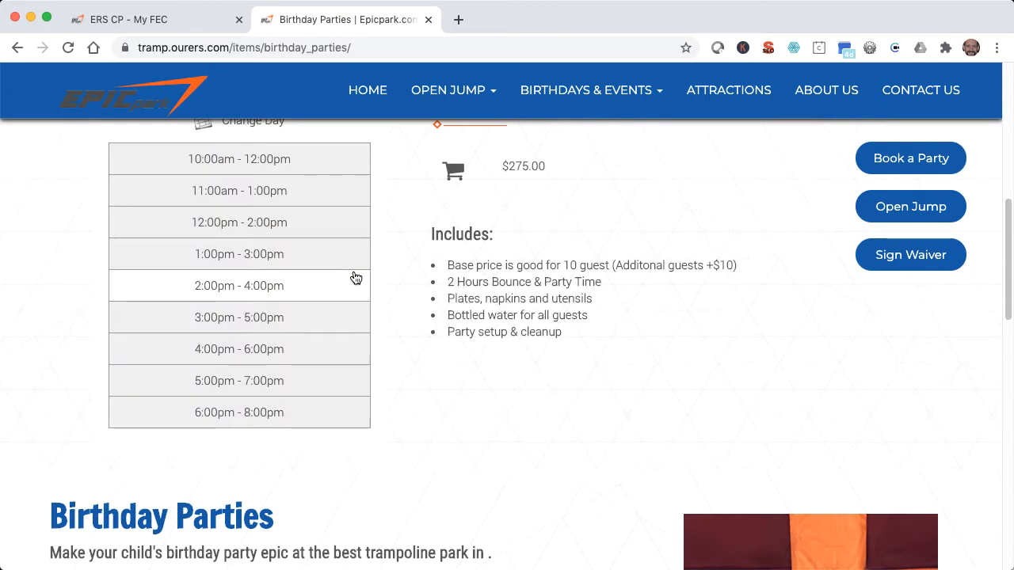
left_click(355, 277)
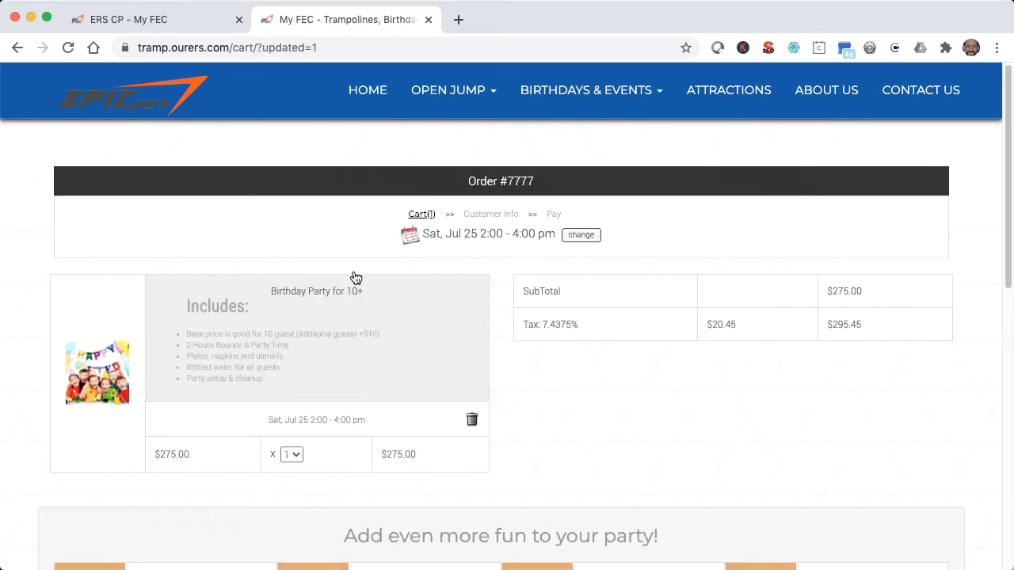
Add Pizza for 5 to the party order with one Pepperoni and one Mushrooms topping.
scroll(356, 277, "down", 5)
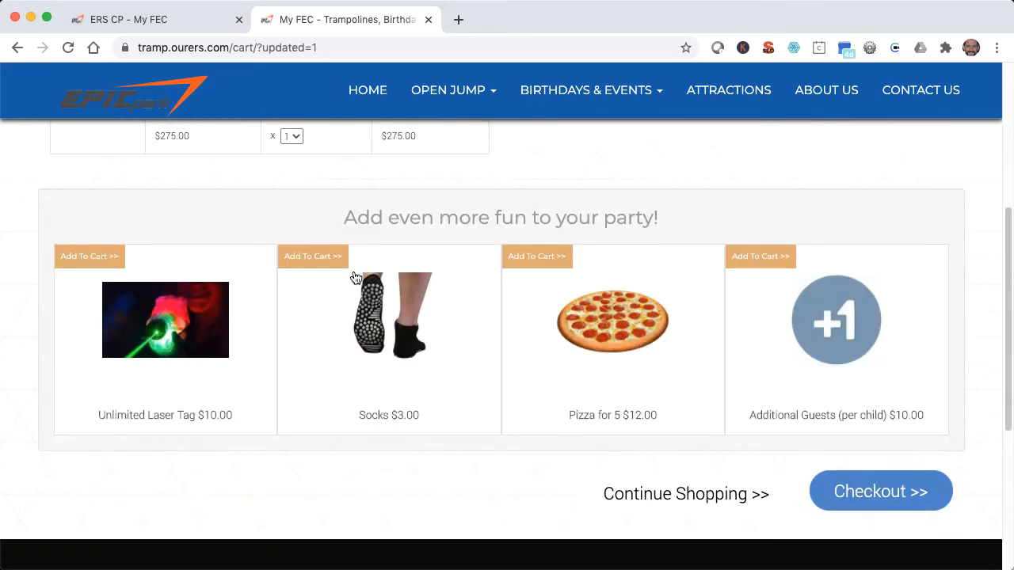
left_click(538, 255)
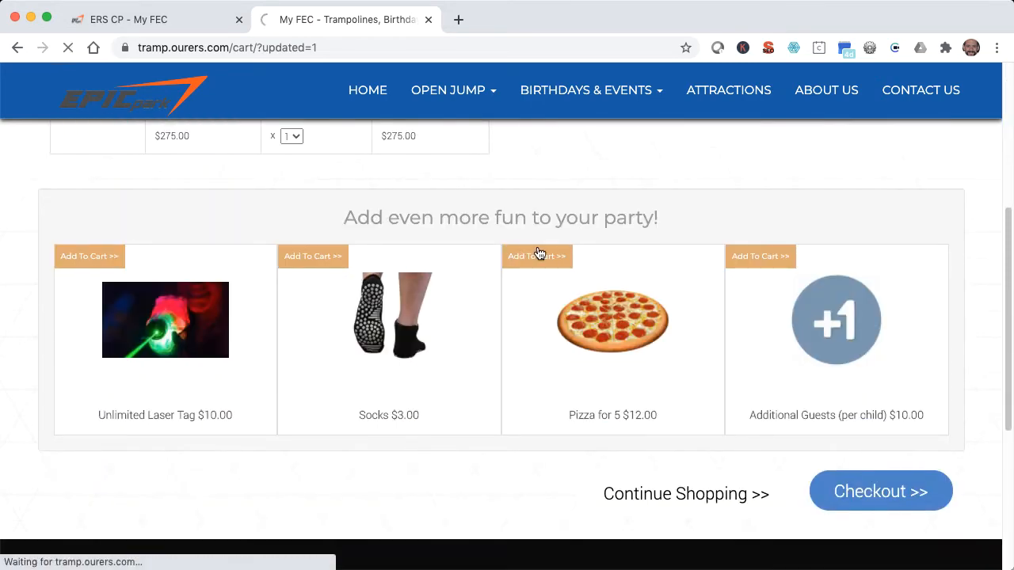
scroll(538, 252, "down", 5)
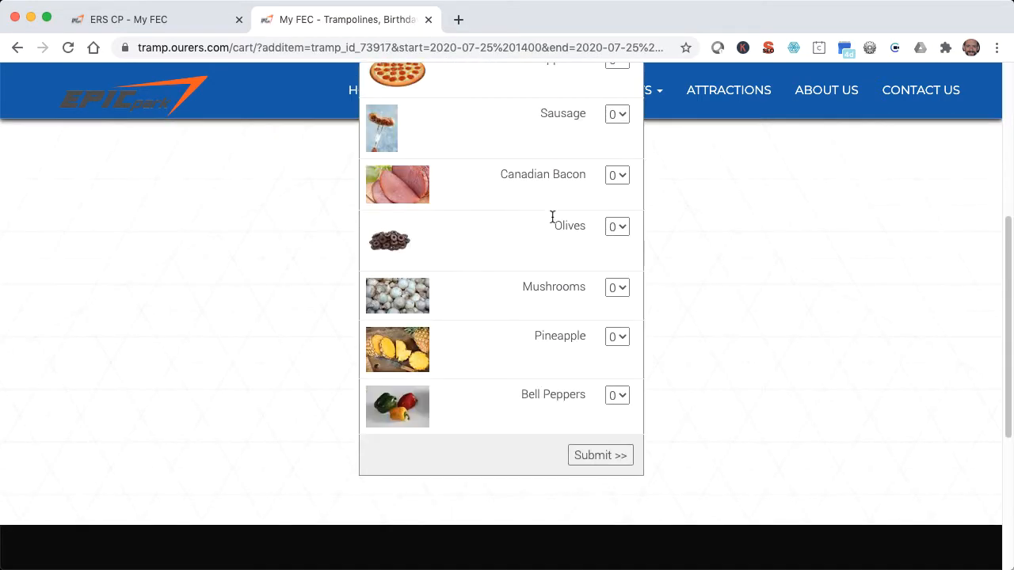
left_click(623, 66)
left_click(625, 88)
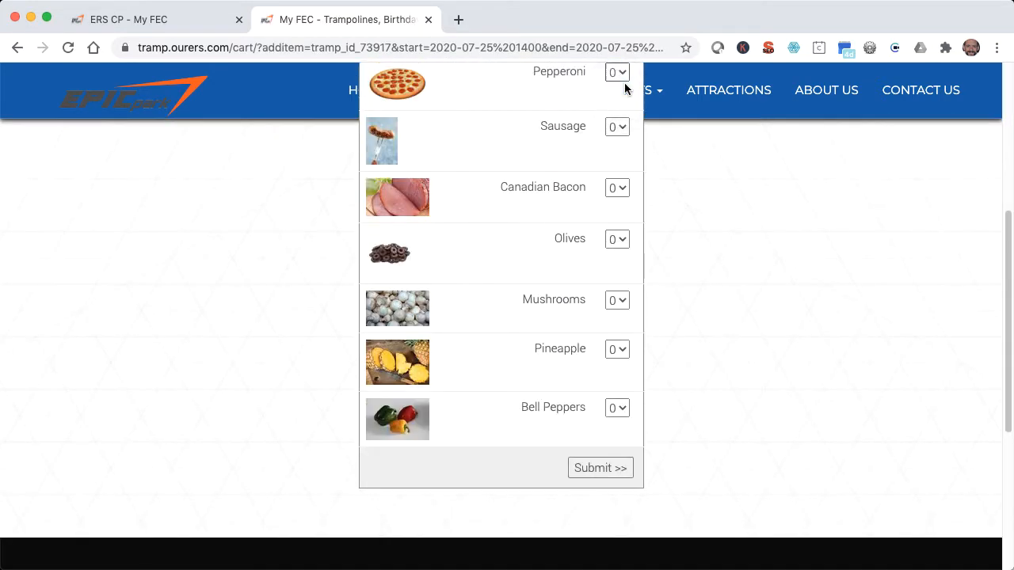
left_click(616, 301)
left_click(620, 318)
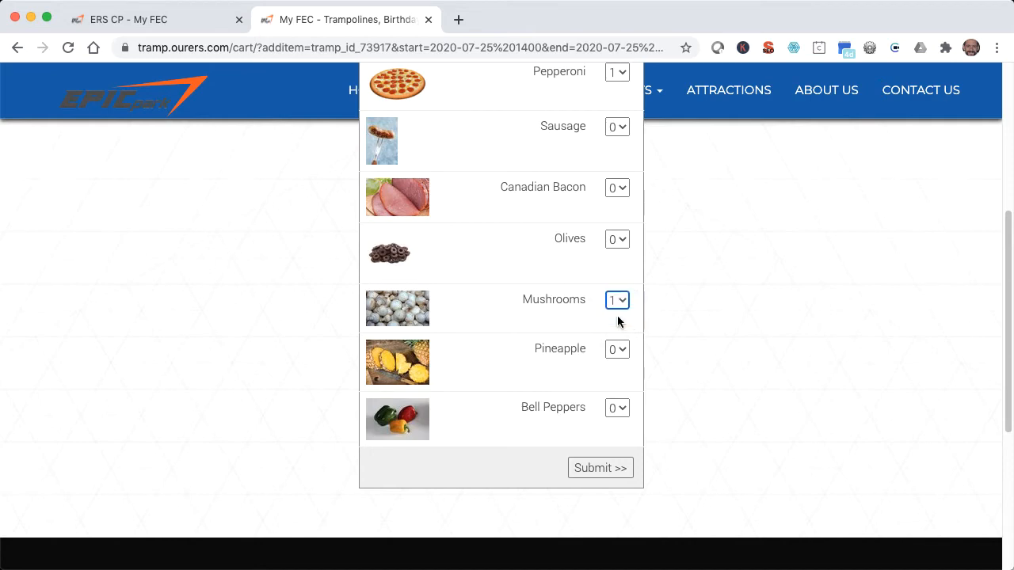
left_click(601, 468)
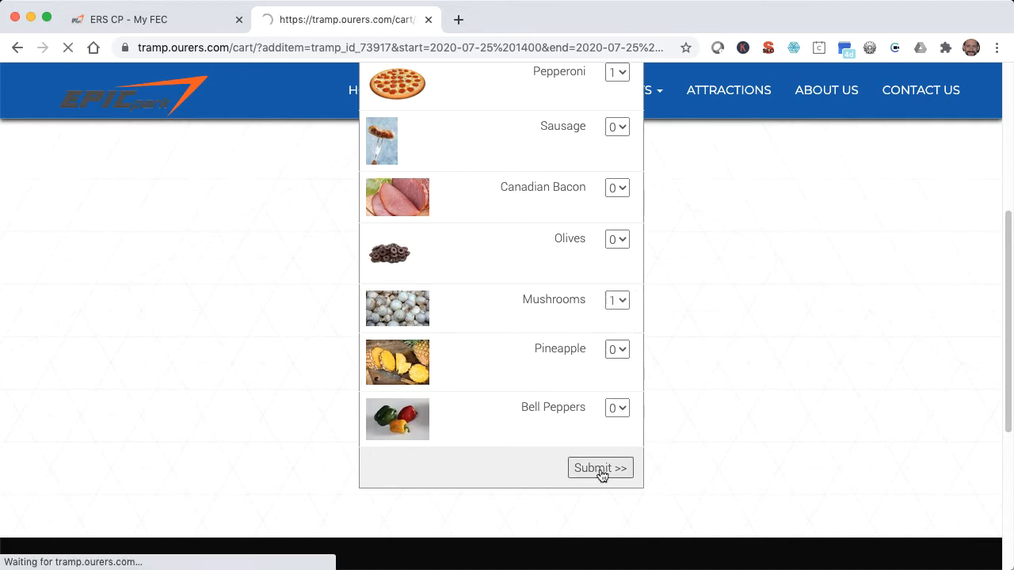
Proceed to checkout with the party and pizza in the cart.
scroll(600, 469, "down", 4)
scroll(600, 468, "down", 6)
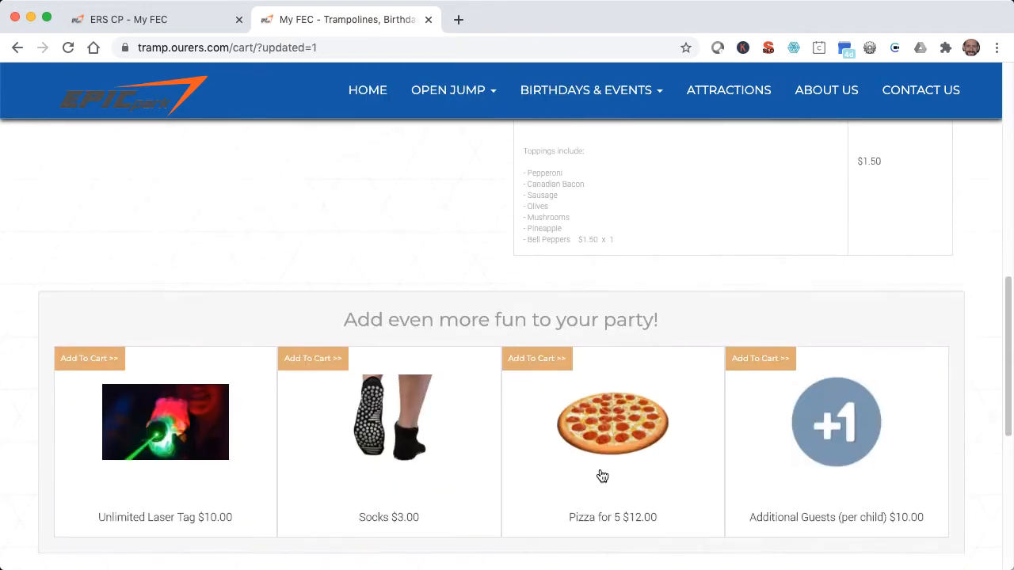
left_click(844, 352)
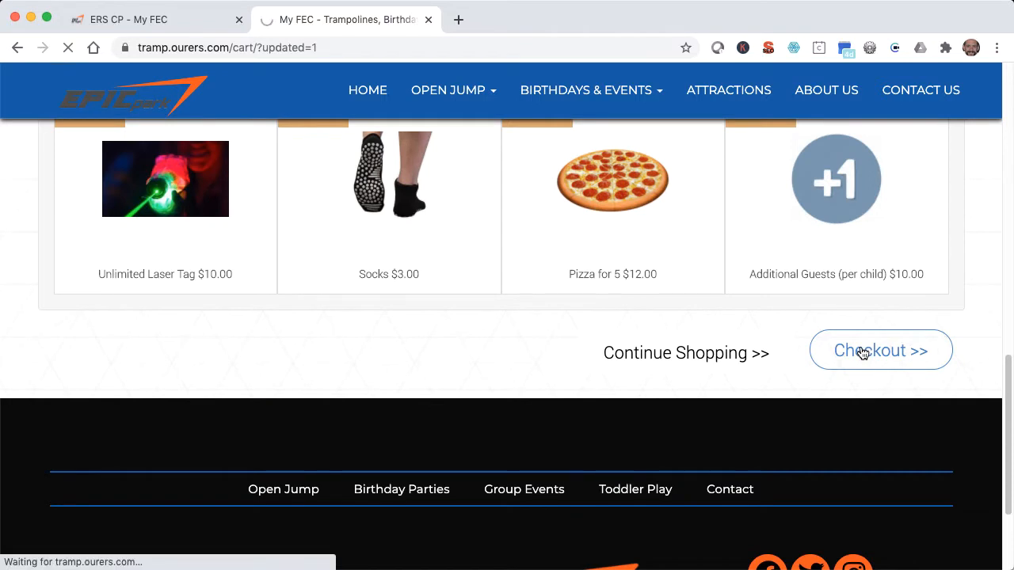
Fill in the customer's first name, last name, email and contact phone in the billing and contact info.
scroll(740, 325, "down", 2)
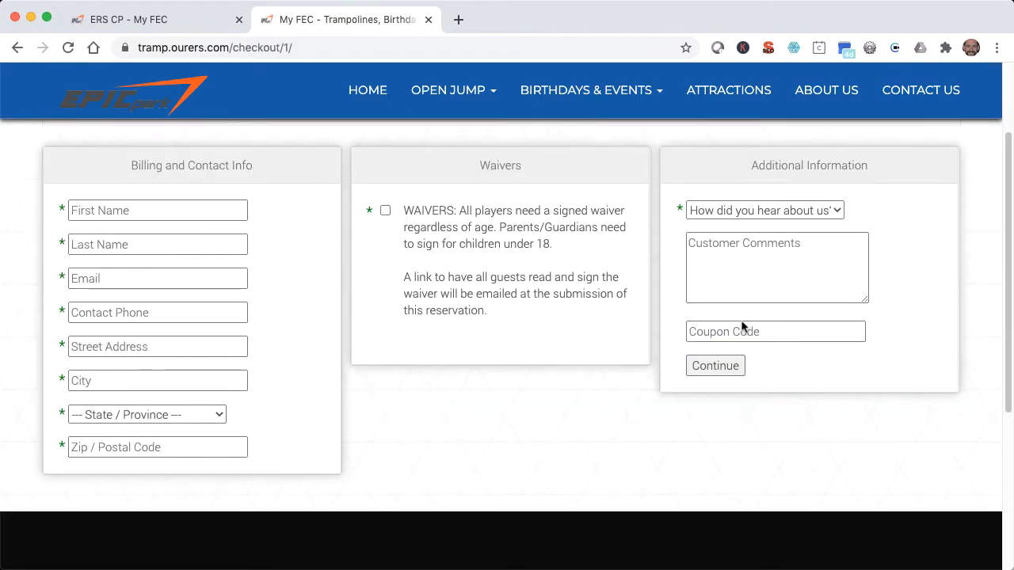
left_click(196, 207)
type("ERS")
key("Tab")
type("Test")
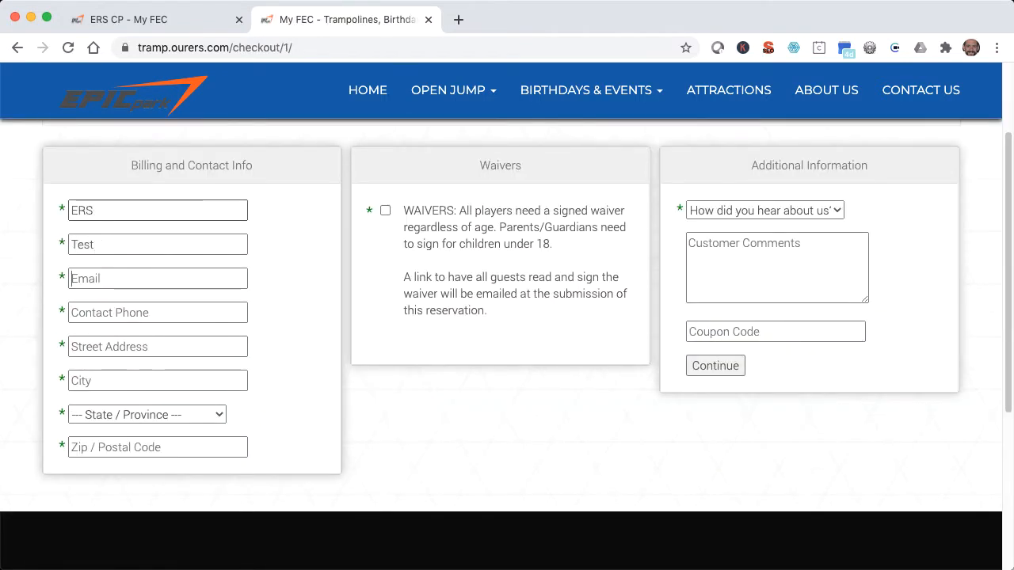
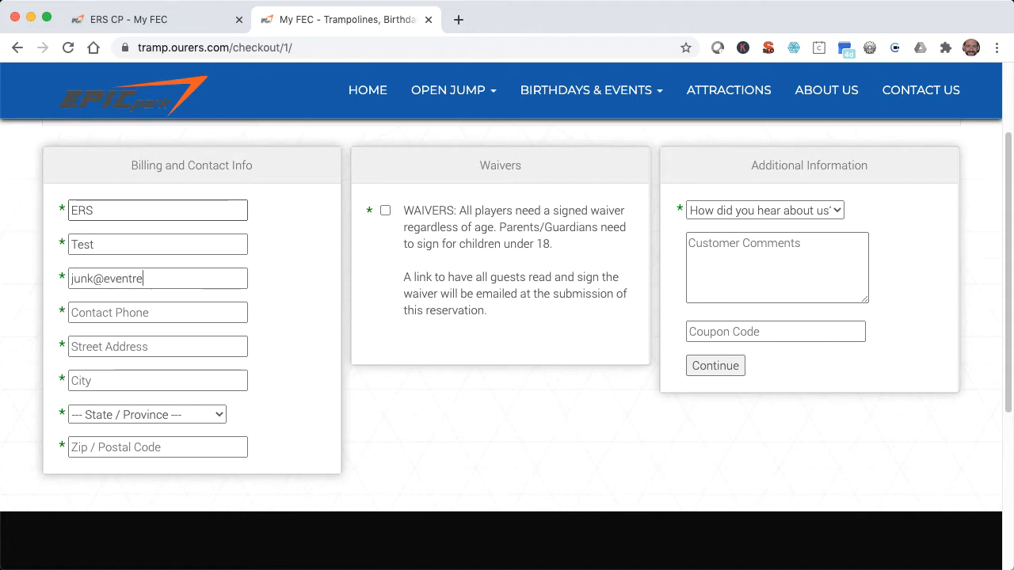
key("Tab")
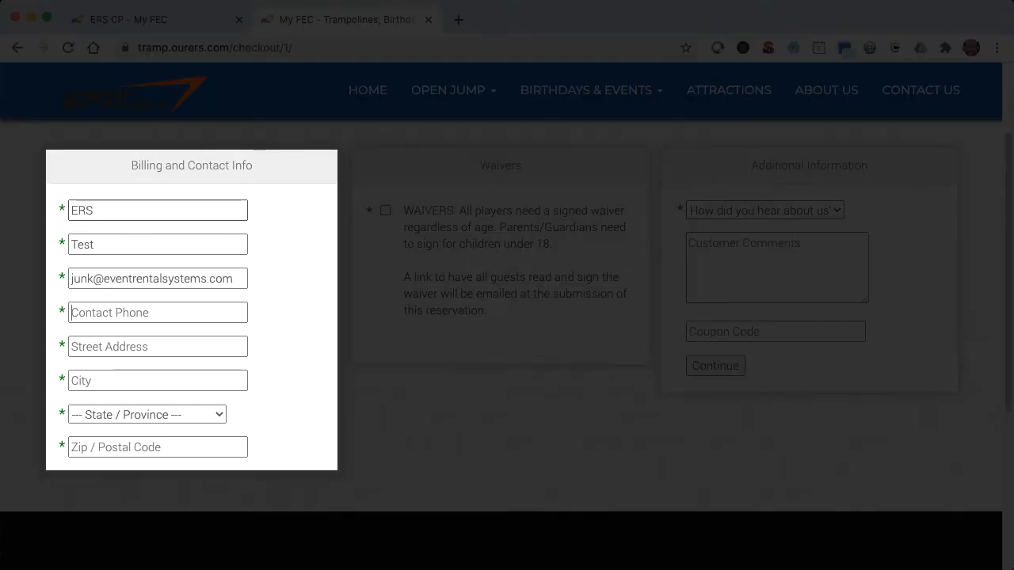
type("555-555-5555")
key("Tab")
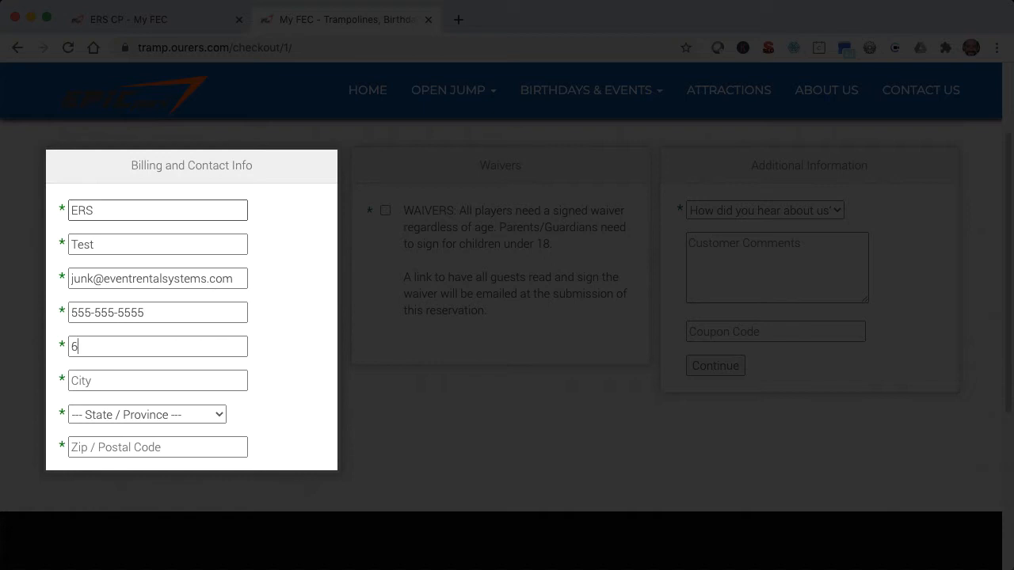
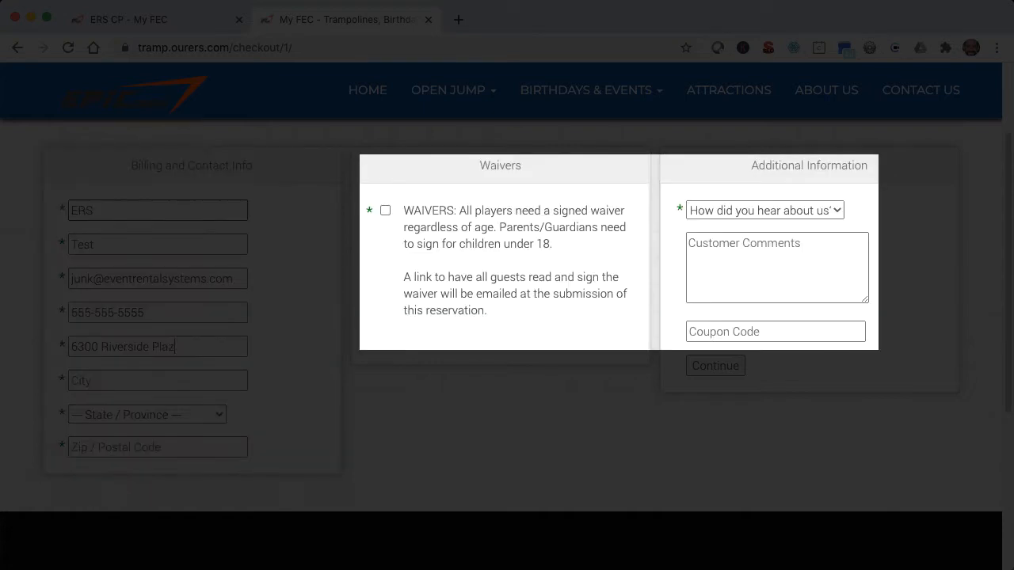
Fill in the customer's street address, city, state and postal code in the billing and contact info.
key("Tab")
type("Albuquerque")
key("Tab")
type("n")
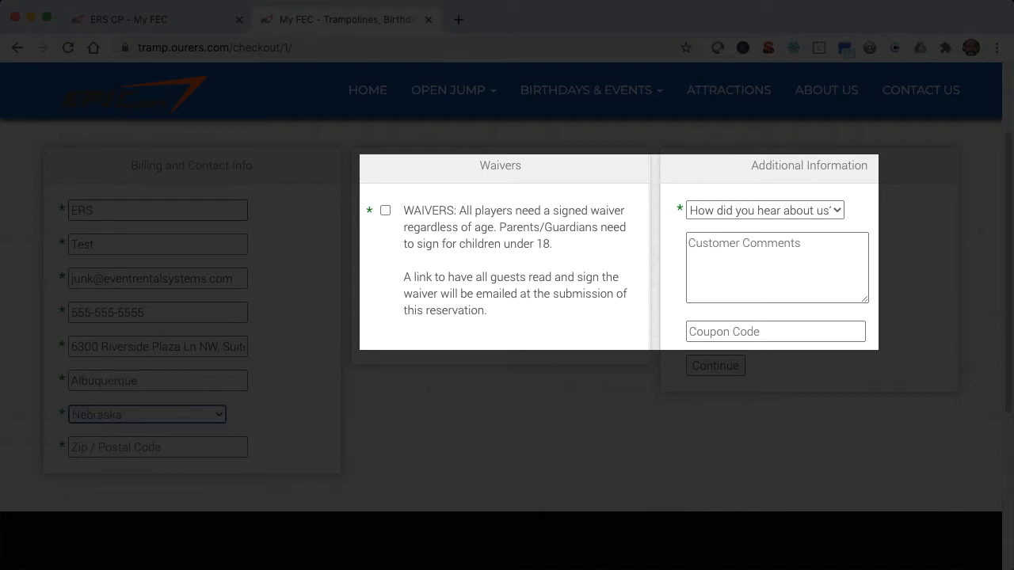
type("ew m")
key("Tab")
type("8712")
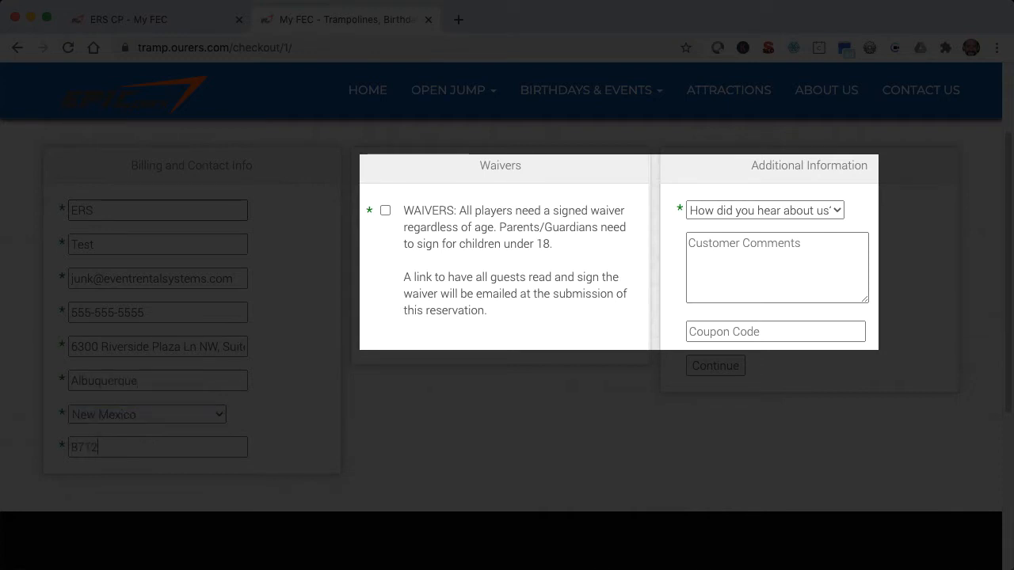
type("0")
Accept the waiver requirement and choose Friend as how the customer heard about the park.
key("Tab")
key("space")
left_click(731, 211)
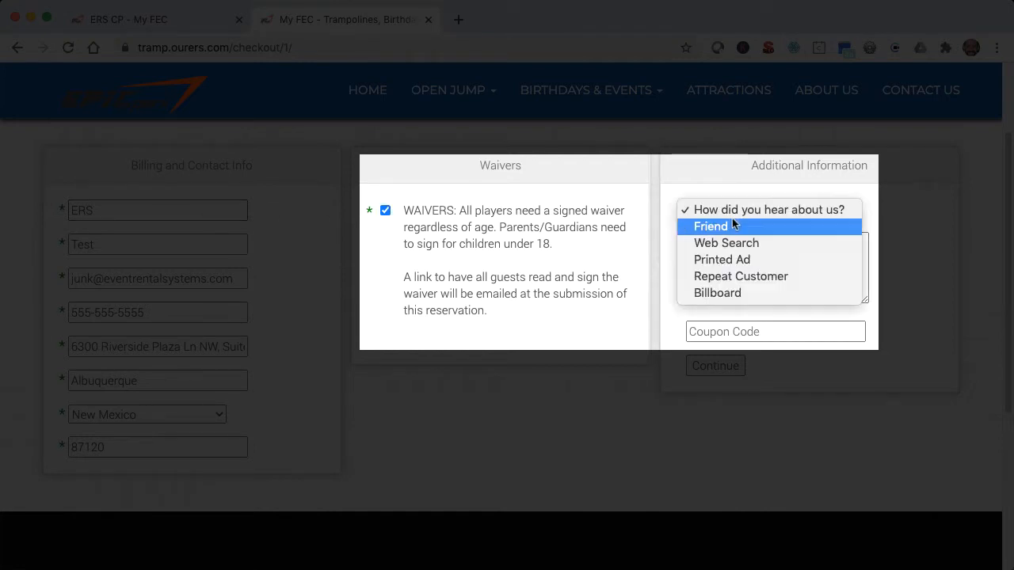
left_click(733, 228)
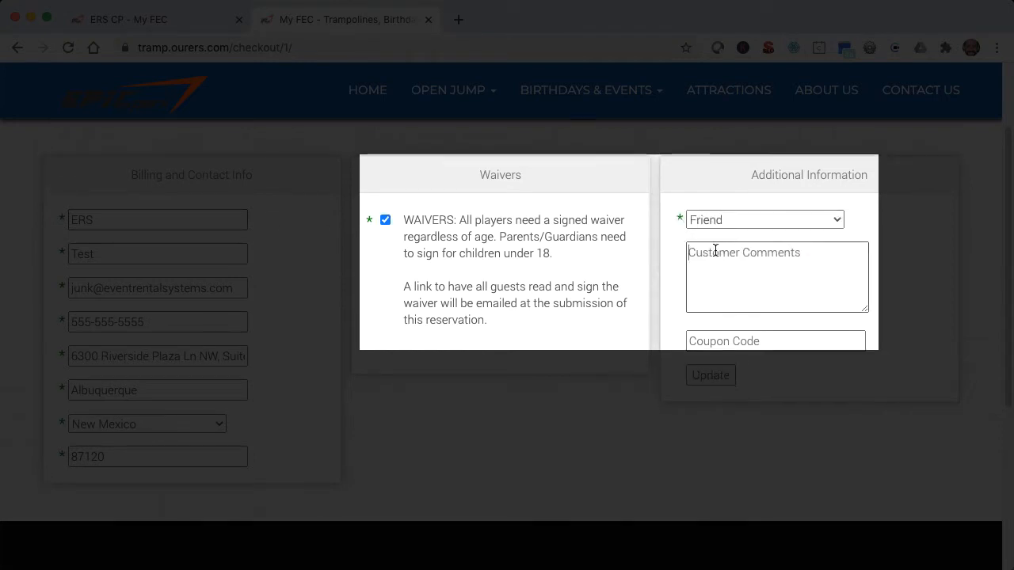
Add the customer comment "Test order" and submit the customer information to continue to payment.
left_click(716, 251)
type("Test order")
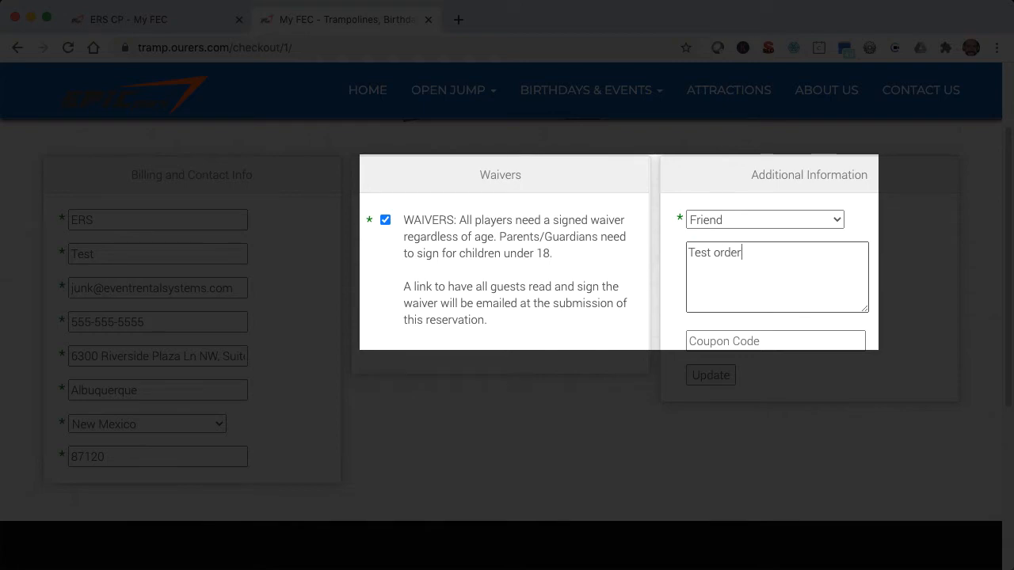
left_click(721, 377)
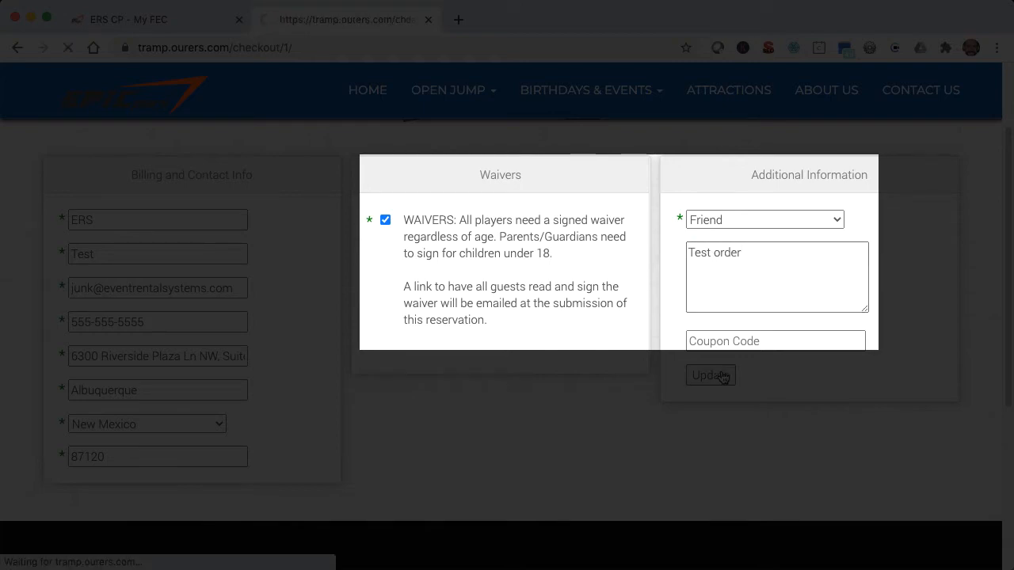
Choose Alternate Payment Type, agree to make alternative payment arrangements, and submit the reservation.
scroll(723, 378, "down", 5)
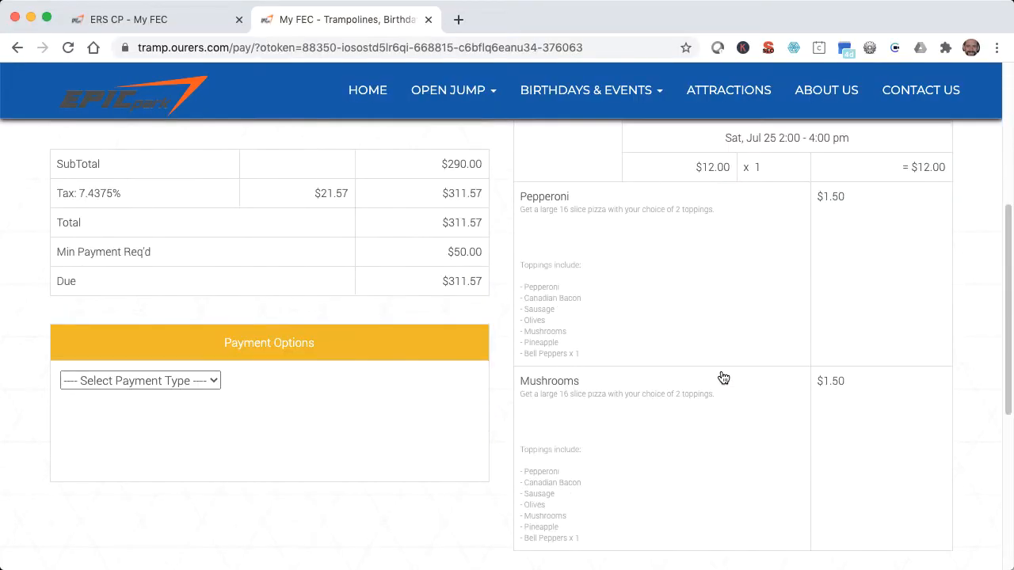
left_click(200, 381)
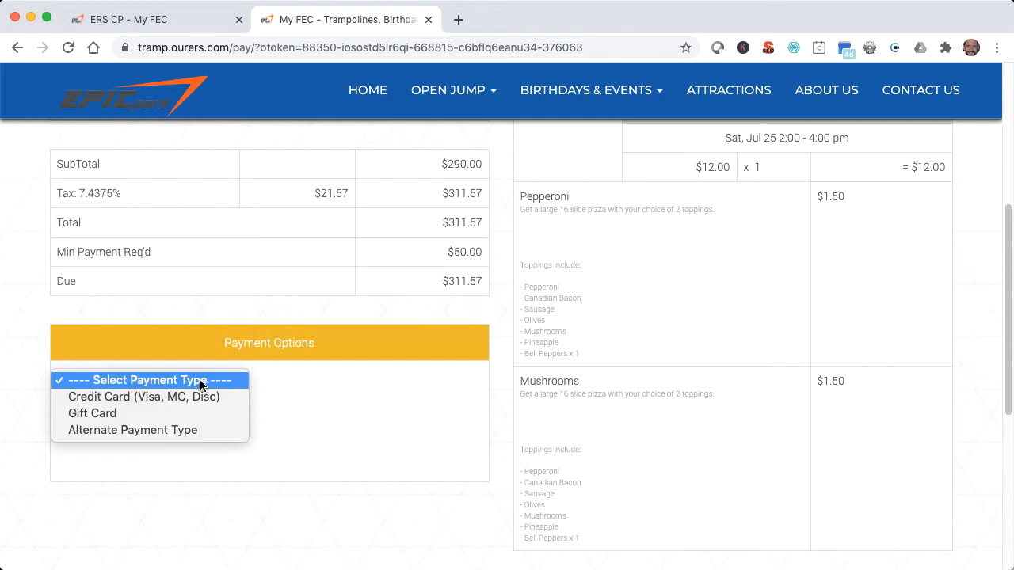
left_click(189, 429)
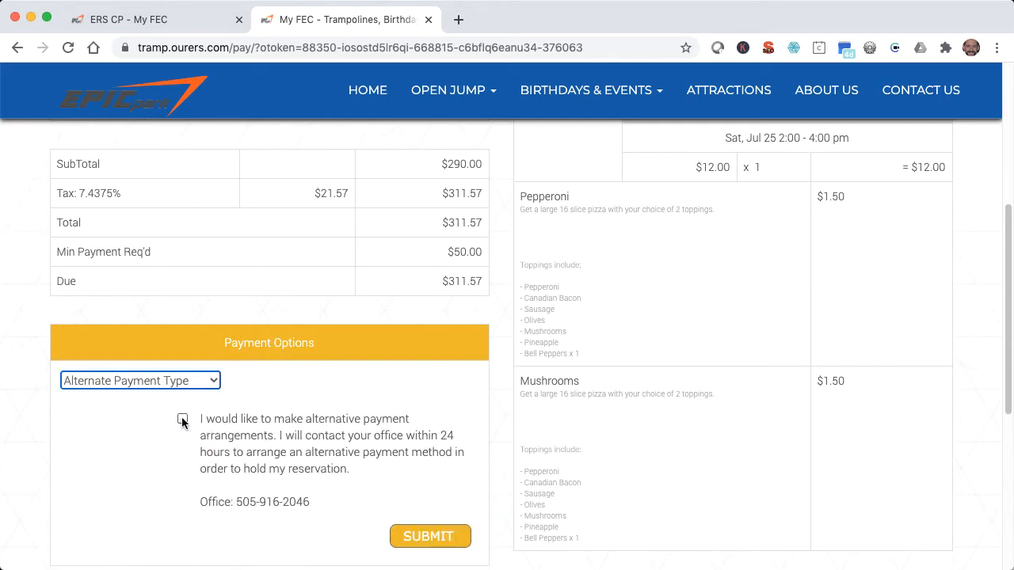
left_click(183, 422)
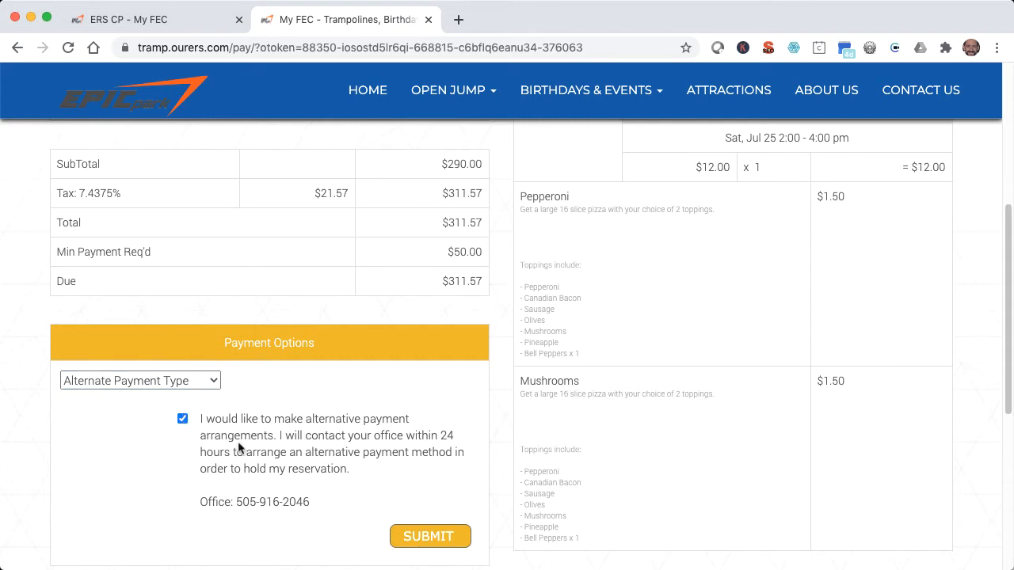
left_click(454, 542)
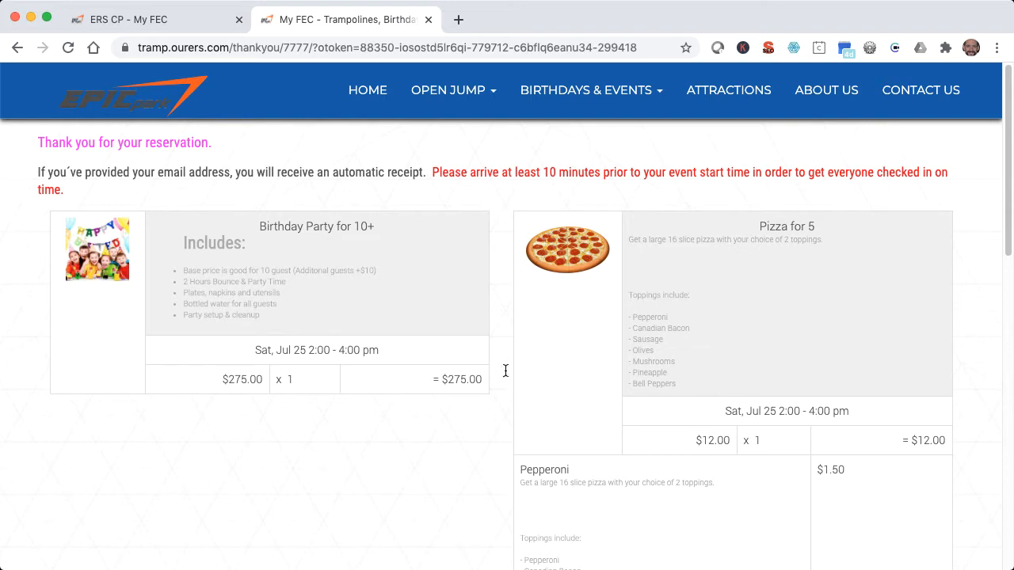
Switch to the ERS control panel and open the July 25 booking from the home calendar.
left_click(180, 23)
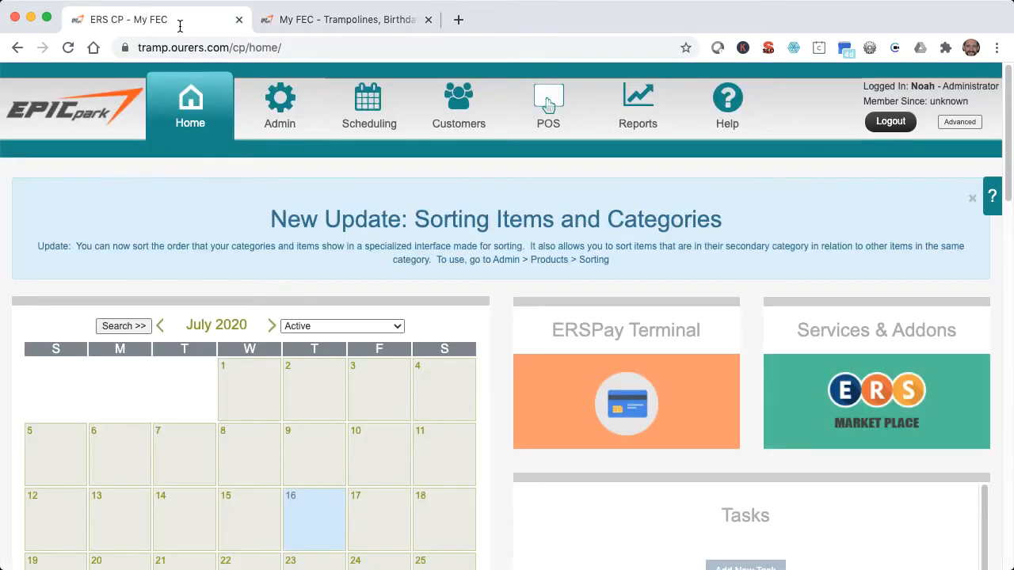
scroll(288, 186, "down", 4)
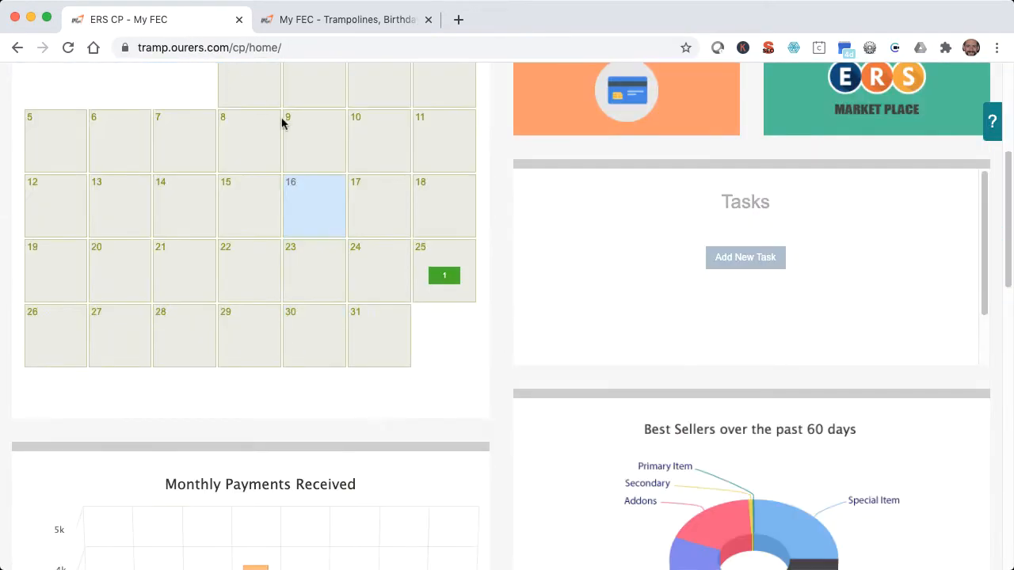
left_click(445, 276)
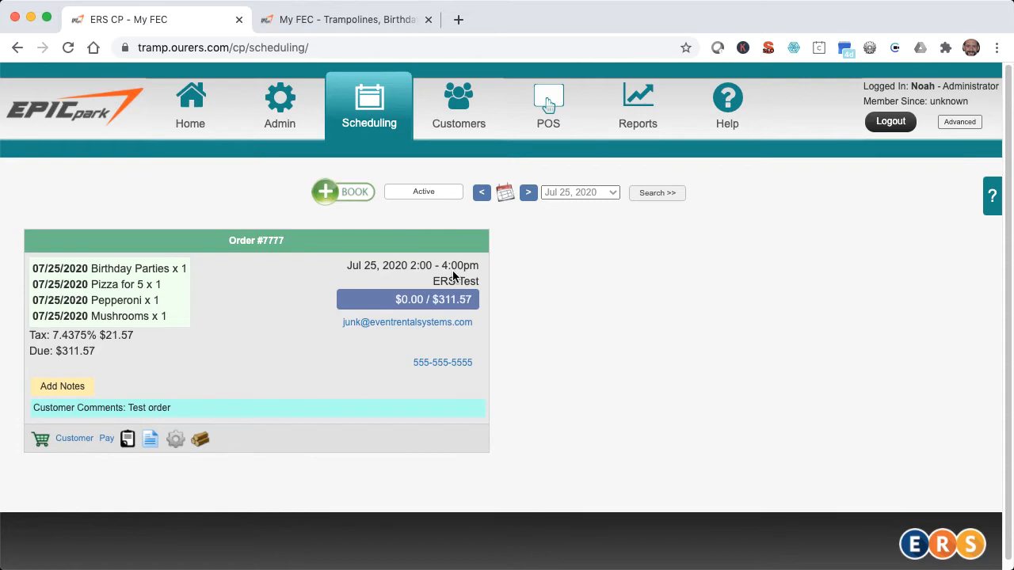
Start a new order using the shopping cart interface and open the Birthday Parties category.
left_click(337, 192)
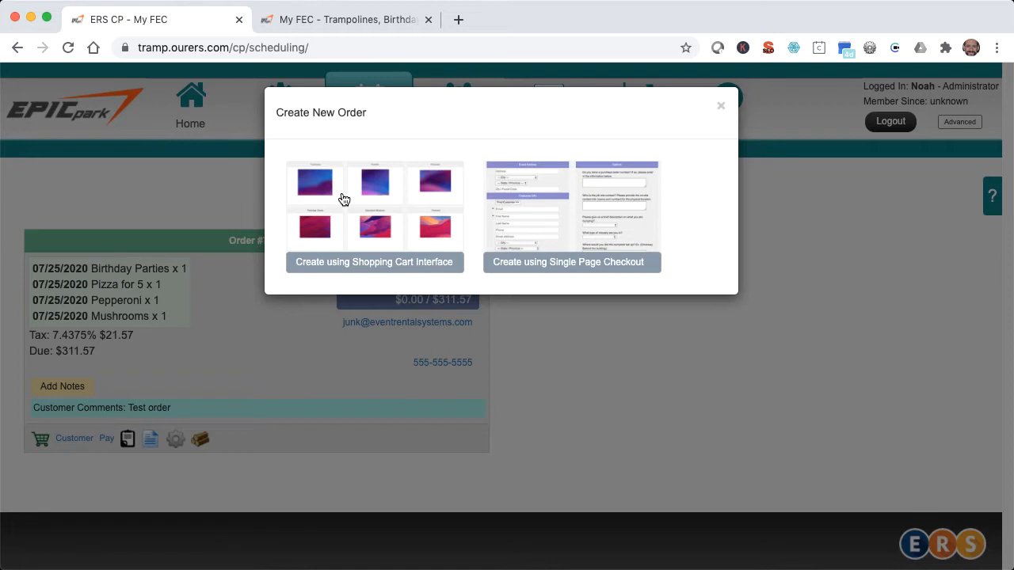
left_click(342, 199)
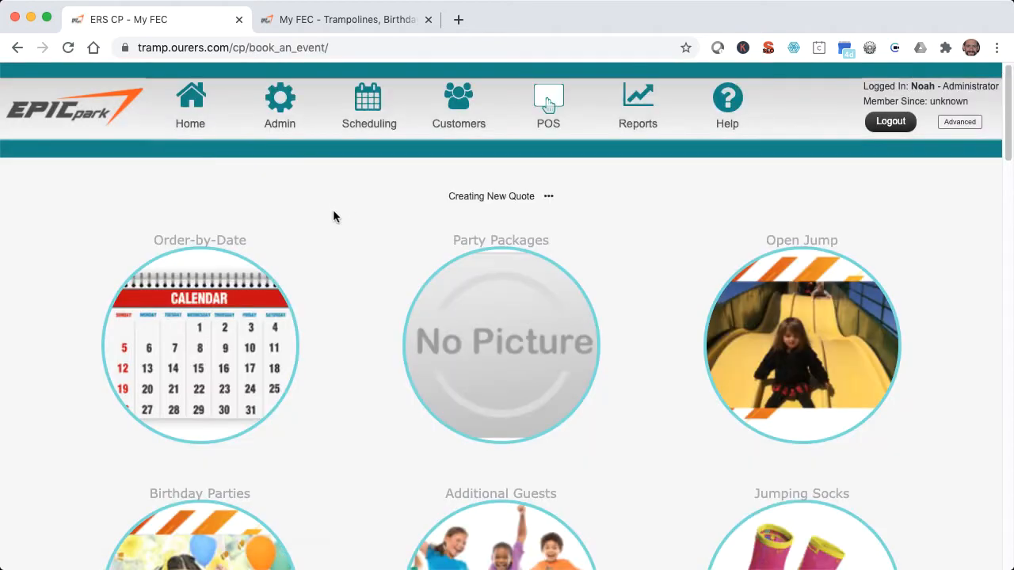
left_click(191, 527)
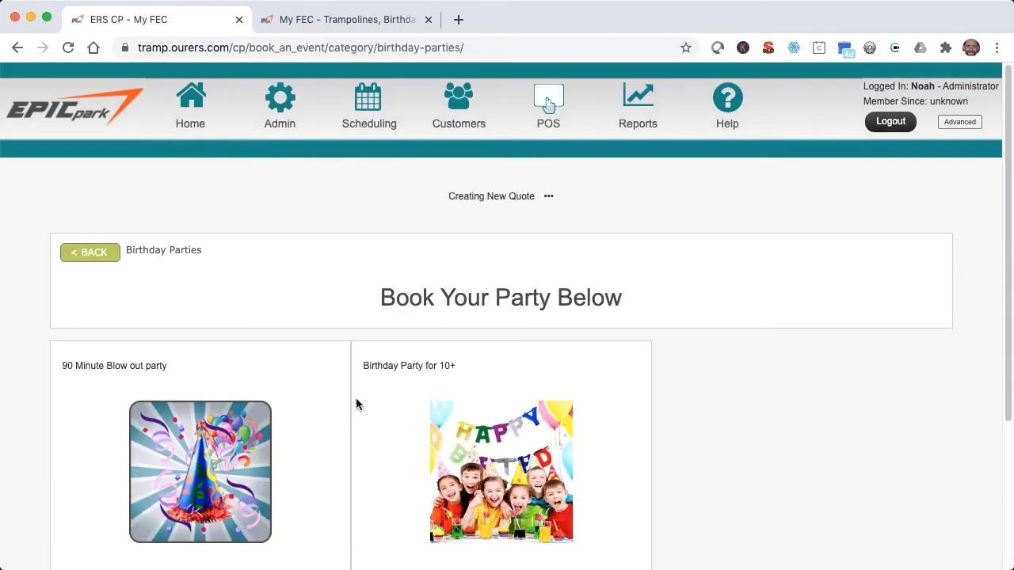
Add the Birthday Party for 10+ to the cart for July 25, 2020, 12:00pm - 2:00pm.
scroll(353, 408, "down", 3)
left_click(425, 471)
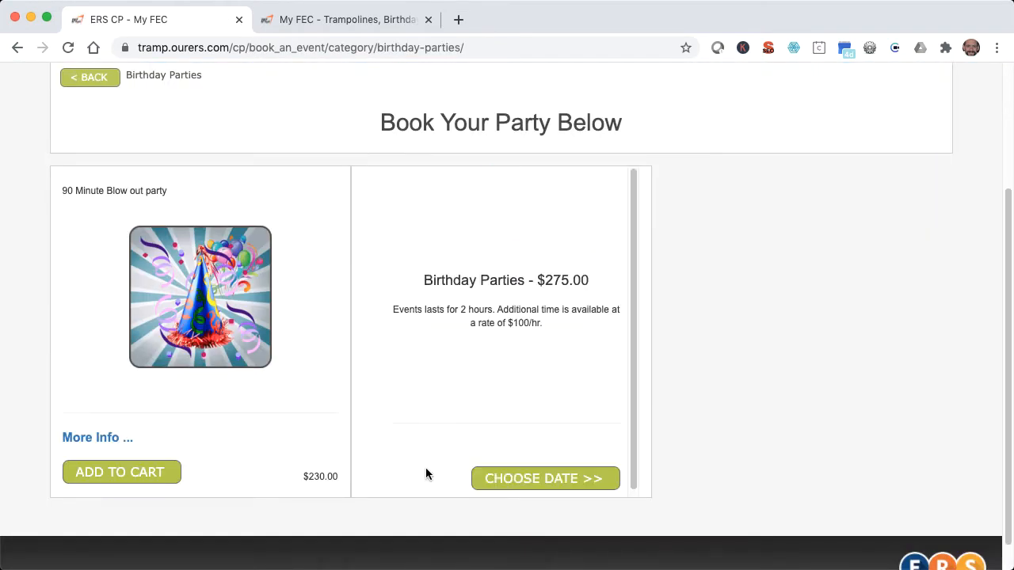
left_click(511, 480)
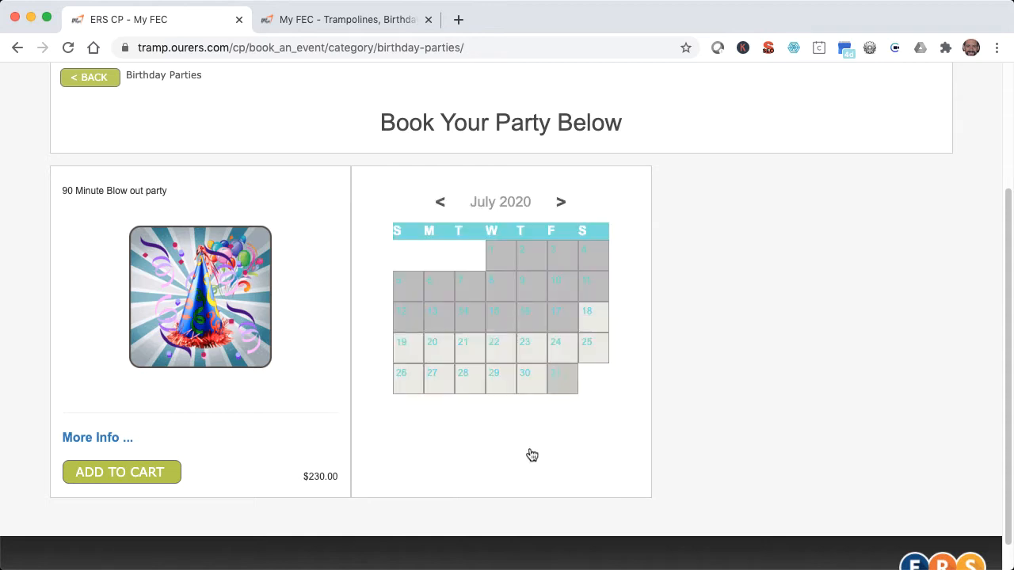
left_click(588, 350)
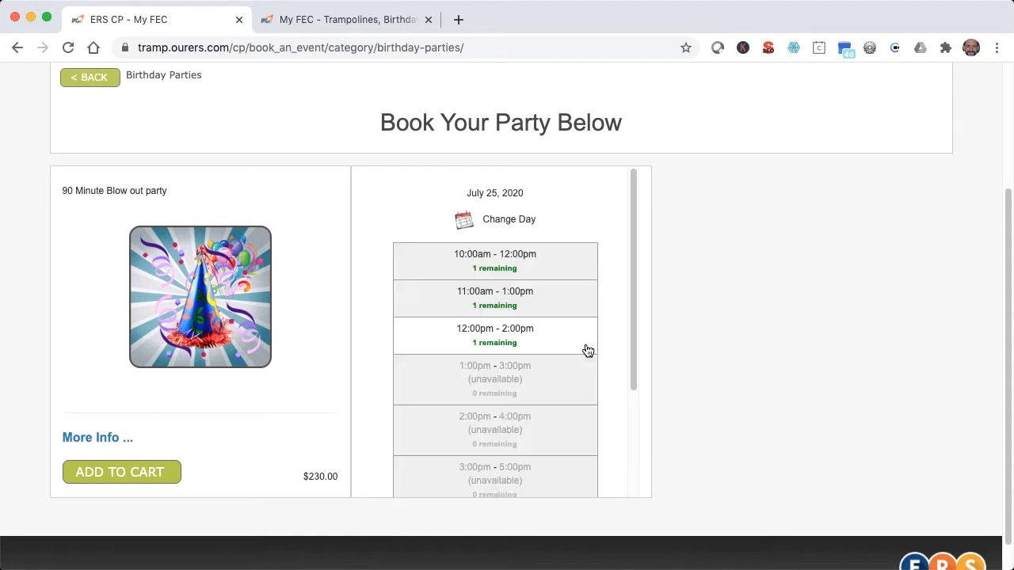
left_click(588, 351)
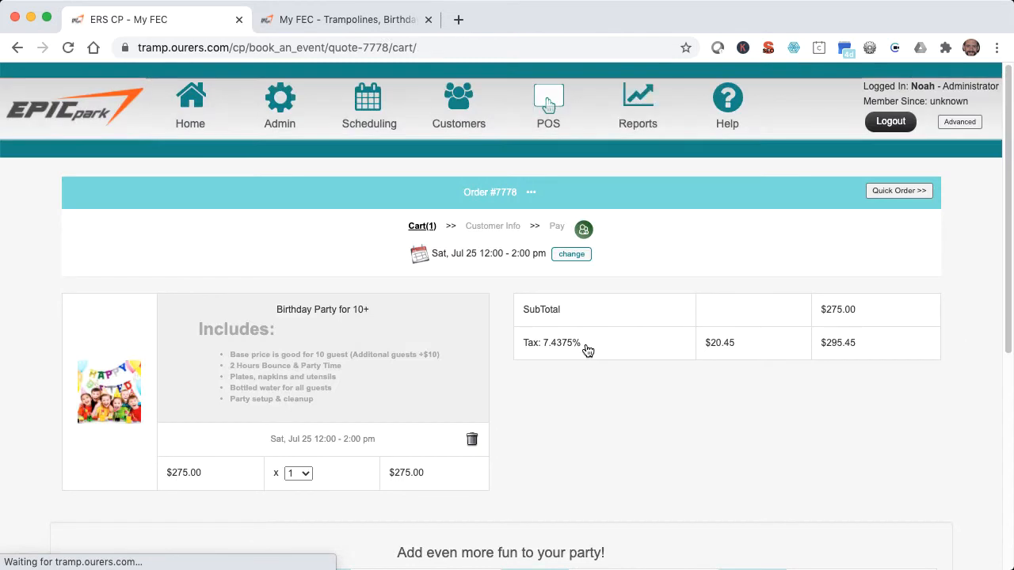
Apply a discount of 25 to the Birthday Party for 10+ item in the cart.
left_click(190, 474)
left_click(314, 474)
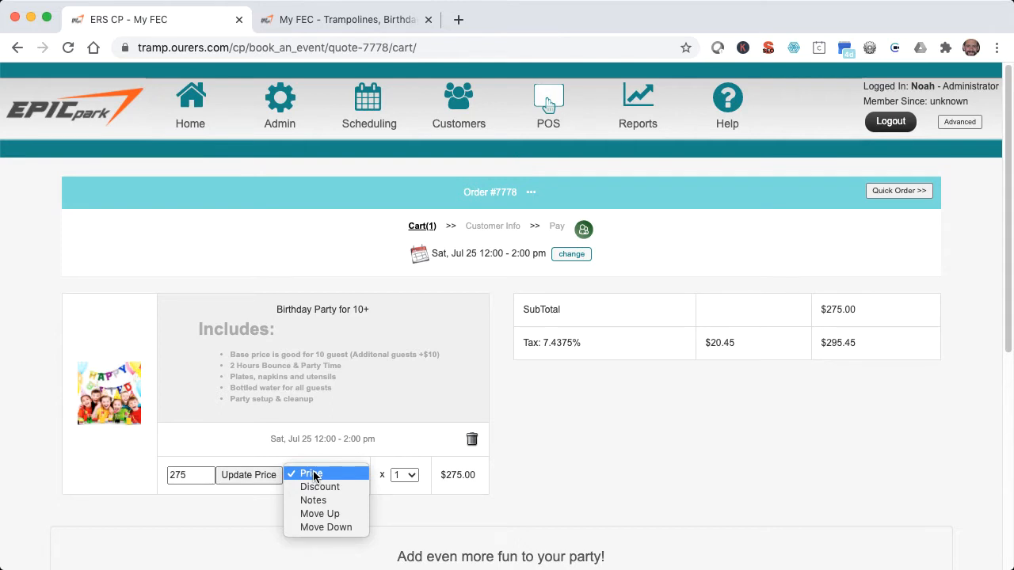
left_click(317, 489)
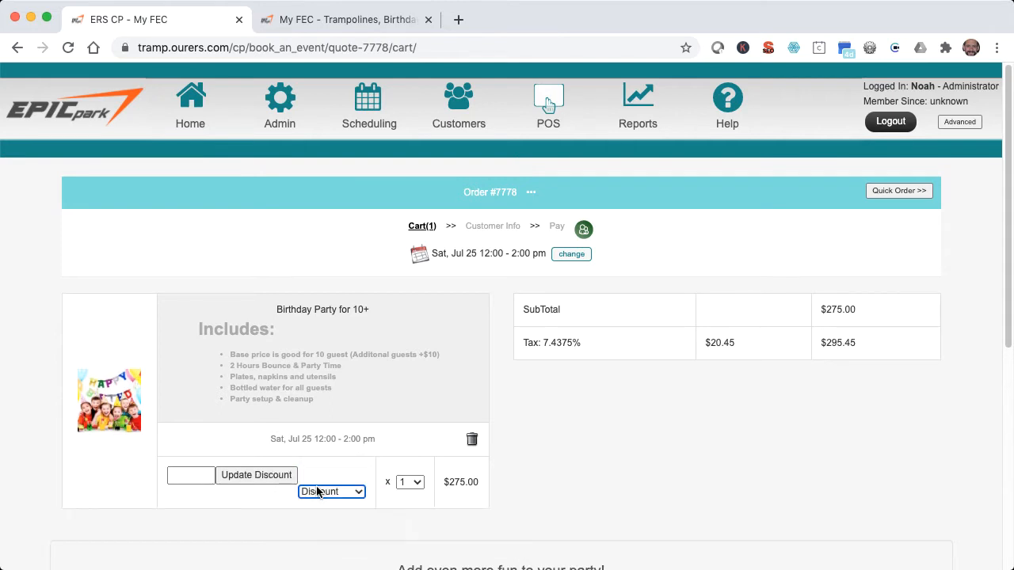
left_click(193, 476)
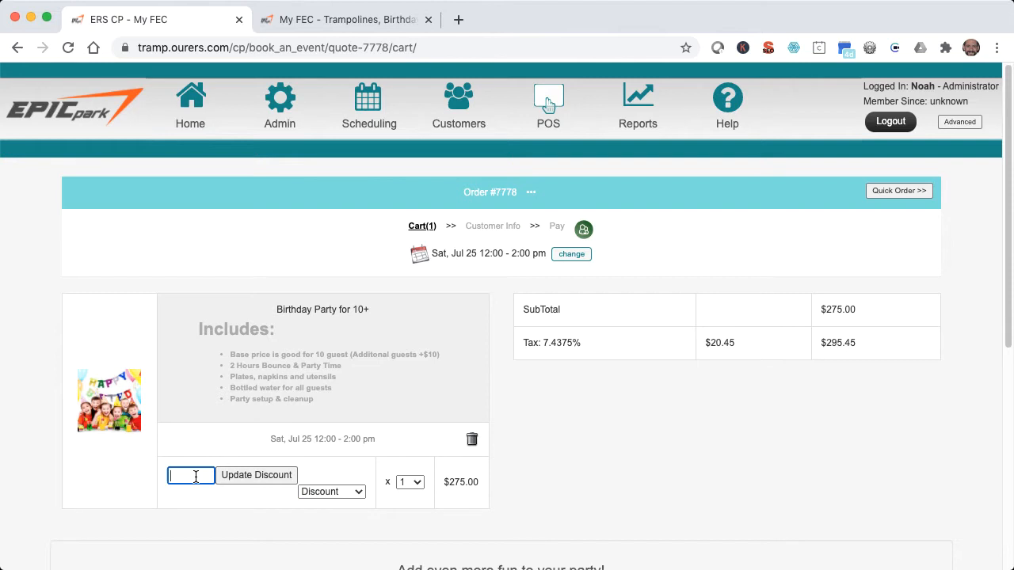
type("25")
left_click(230, 478)
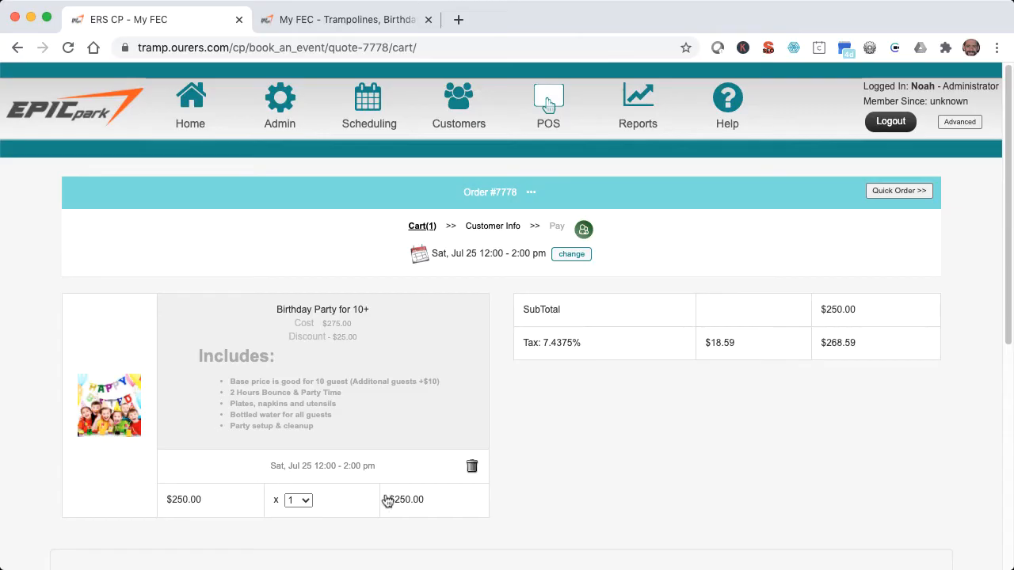
Examine the price explanation for the birthday party's line total and dismiss it.
left_click(404, 501)
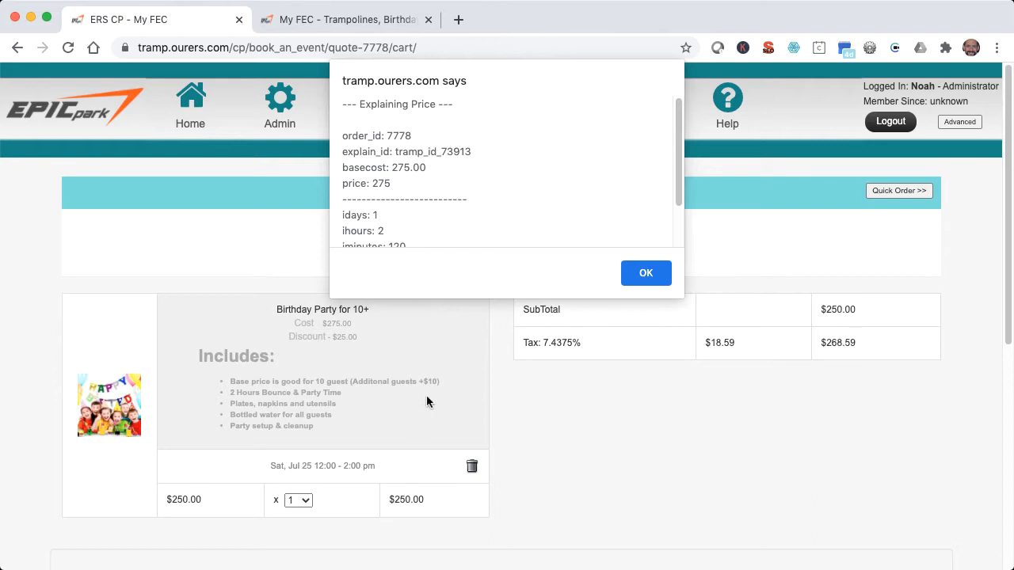
scroll(479, 184, "down", 3)
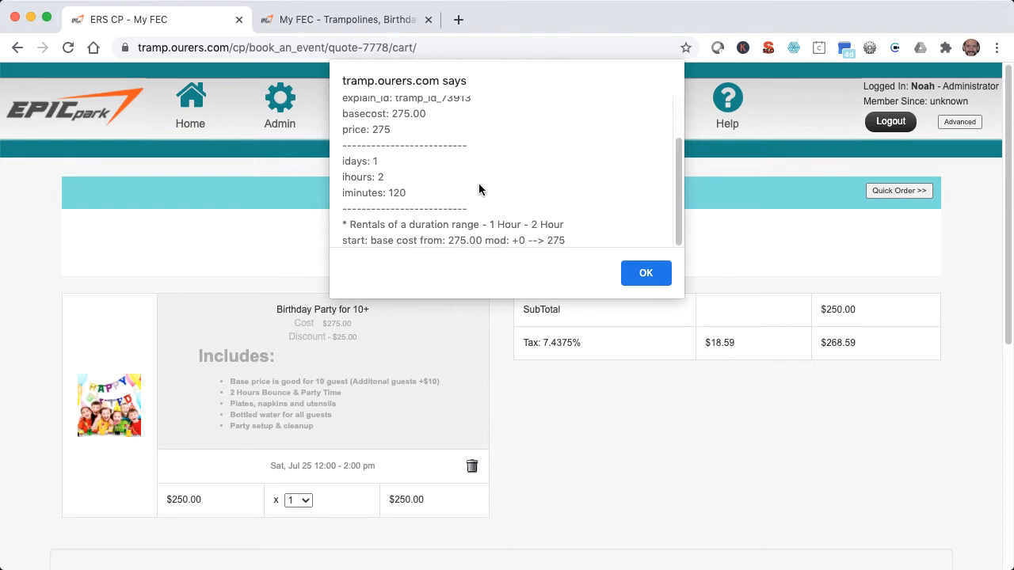
scroll(478, 189, "up", 3)
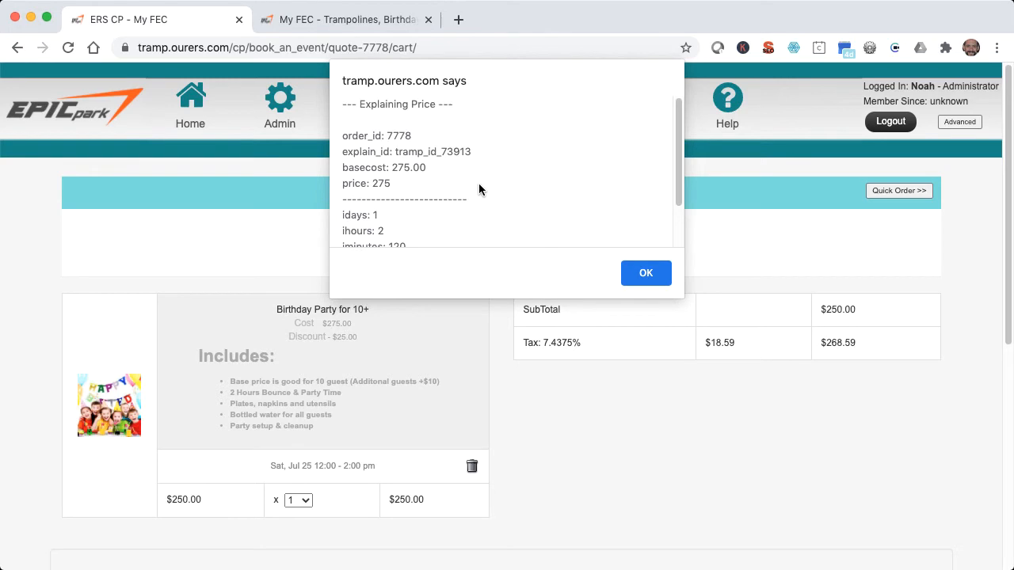
left_click(643, 269)
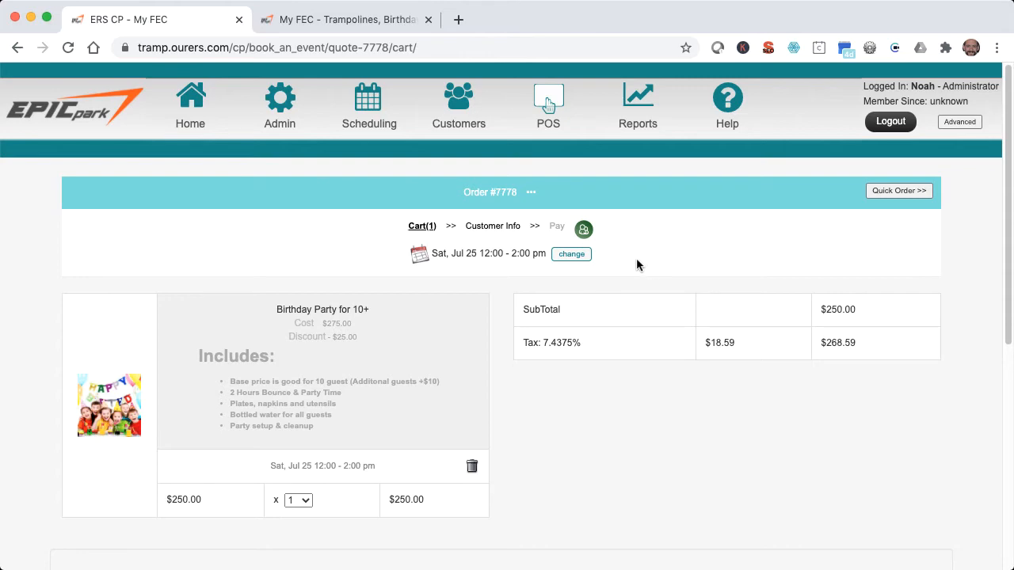
Examine the order's CRM form, including the customer, event address, discount and fee fields, and close it.
left_click(584, 229)
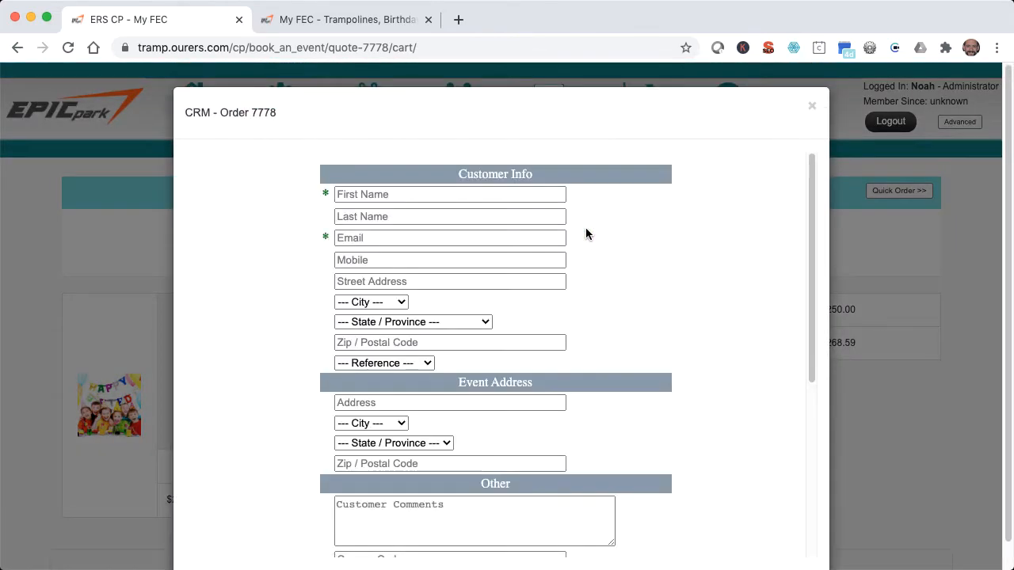
scroll(586, 227, "down", 5)
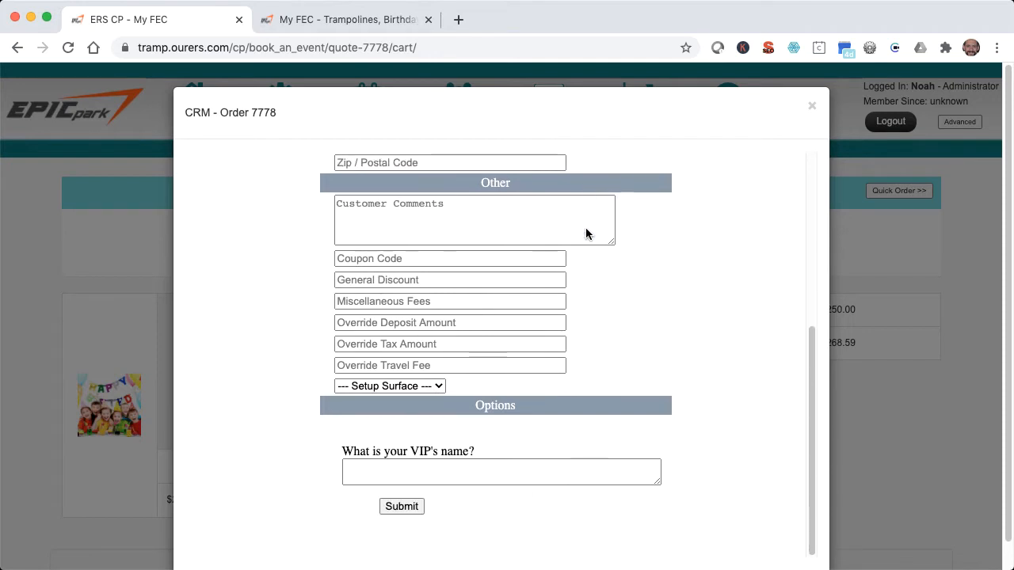
scroll(586, 229, "up", 5)
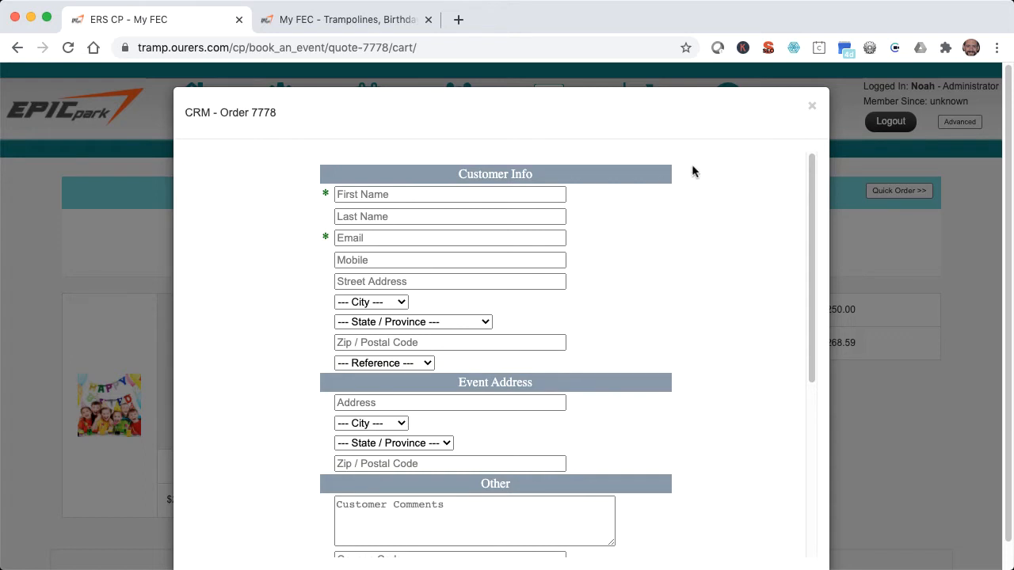
left_click(812, 109)
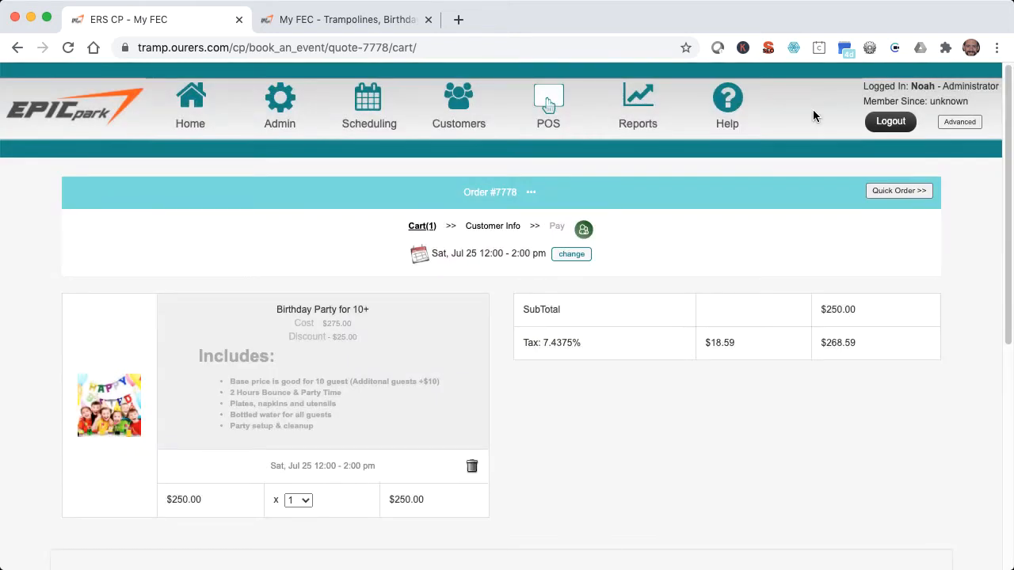
Use Quick Order to add one Axe Throwing to the cart and continue to the customer information.
left_click(897, 194)
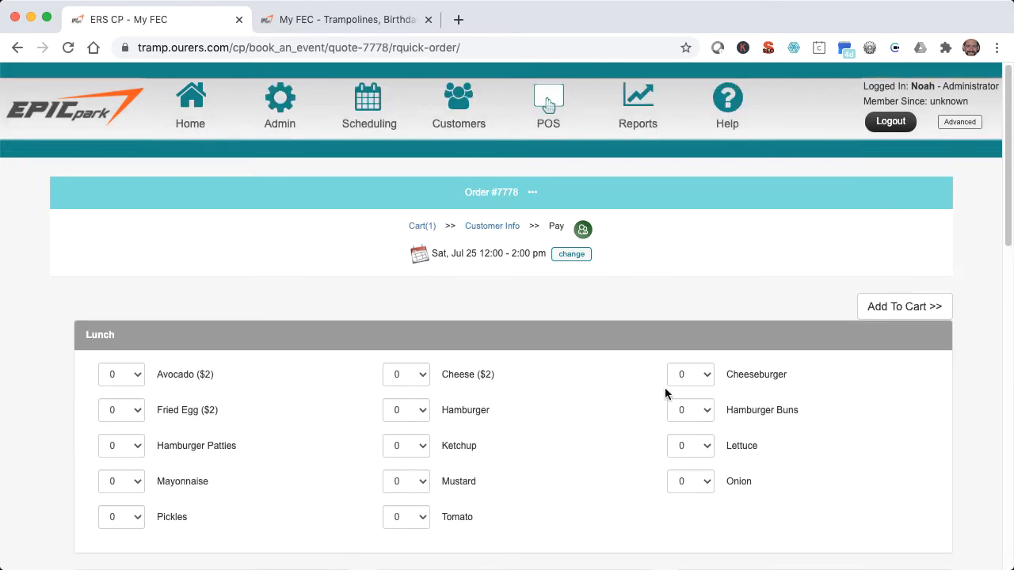
scroll(664, 391, "down", 8)
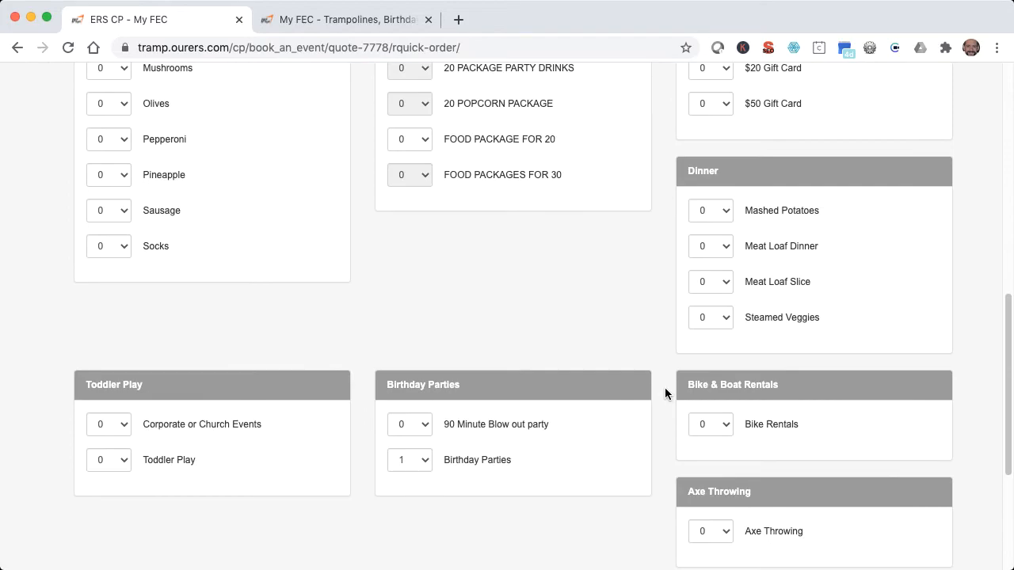
scroll(666, 389, "down", 1)
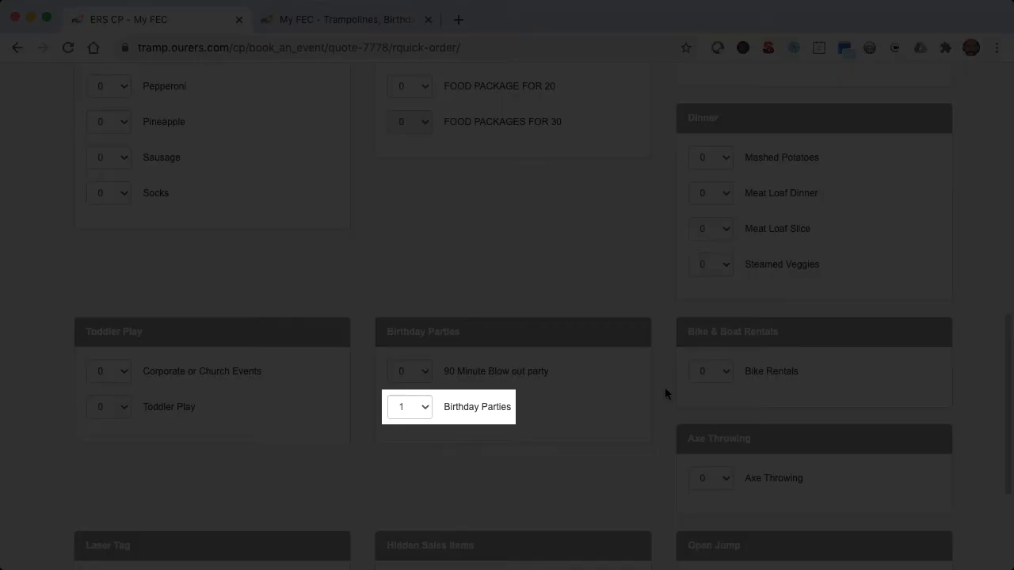
scroll(664, 388, "down", 2)
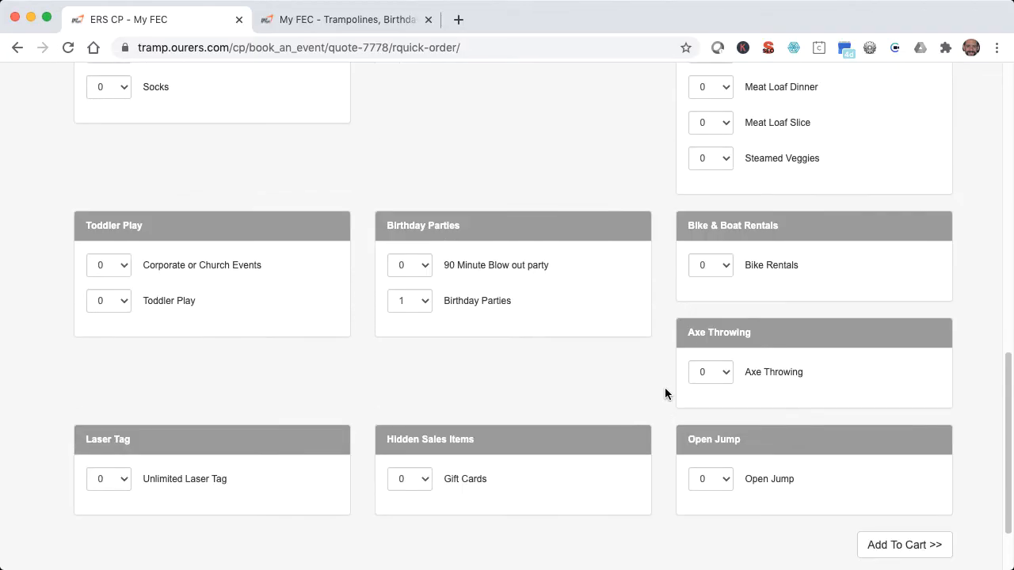
left_click(714, 376)
left_click(709, 386)
left_click(908, 548)
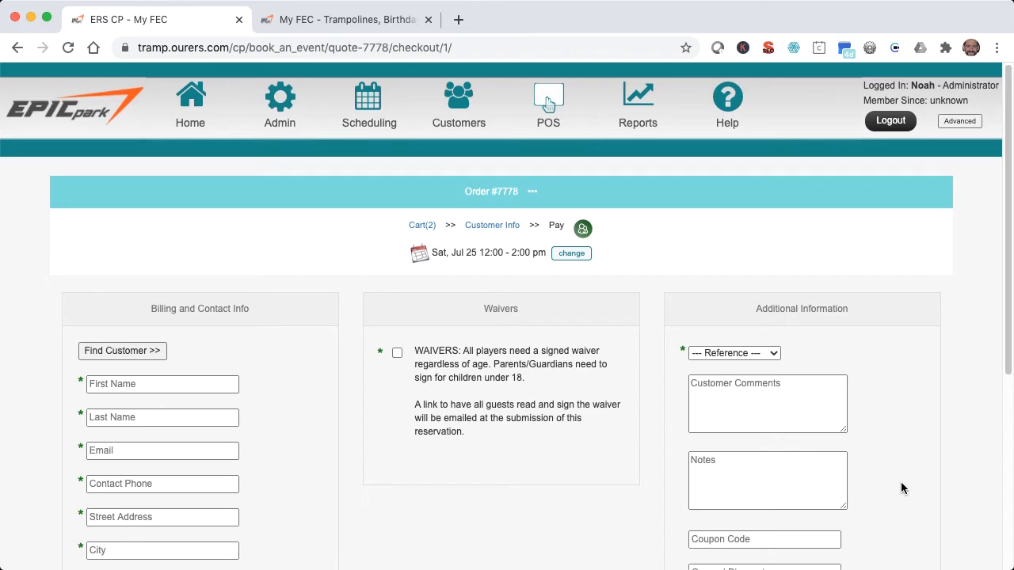
Find the existing customer by last name and load their details into the billing and contact info.
scroll(792, 436, "down", 3)
left_click(105, 126)
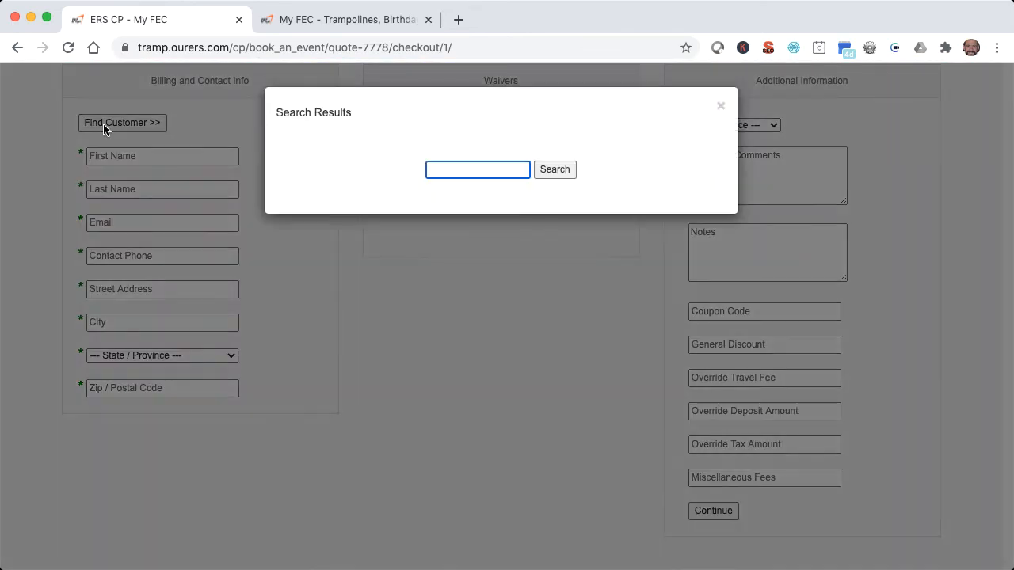
type("Ralphington")
left_click(461, 202)
Accept the waiver requirement, add the note "Test order" and submit the customer information to continue to payment.
left_click(398, 186)
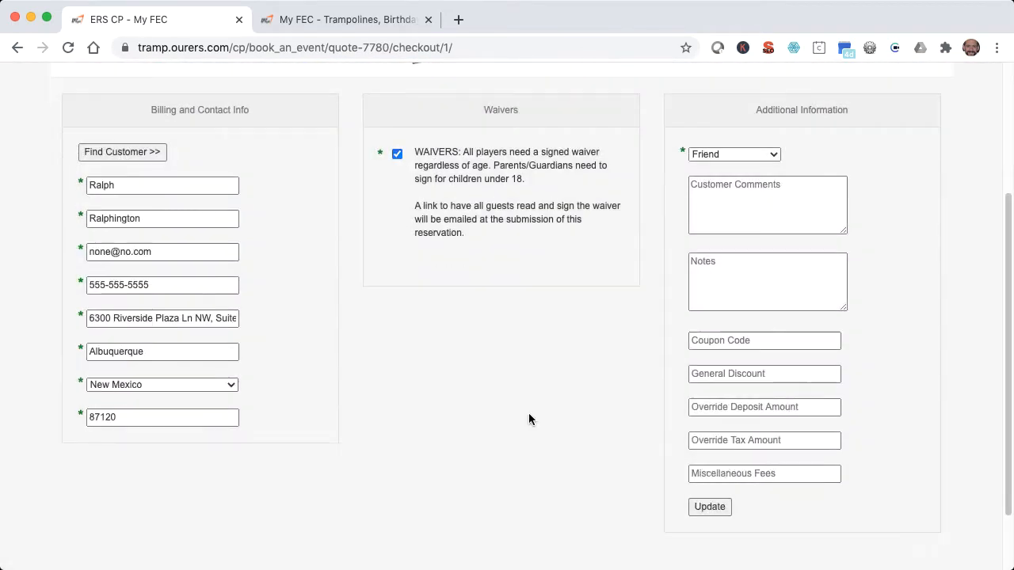
left_click(754, 269)
type("Test order")
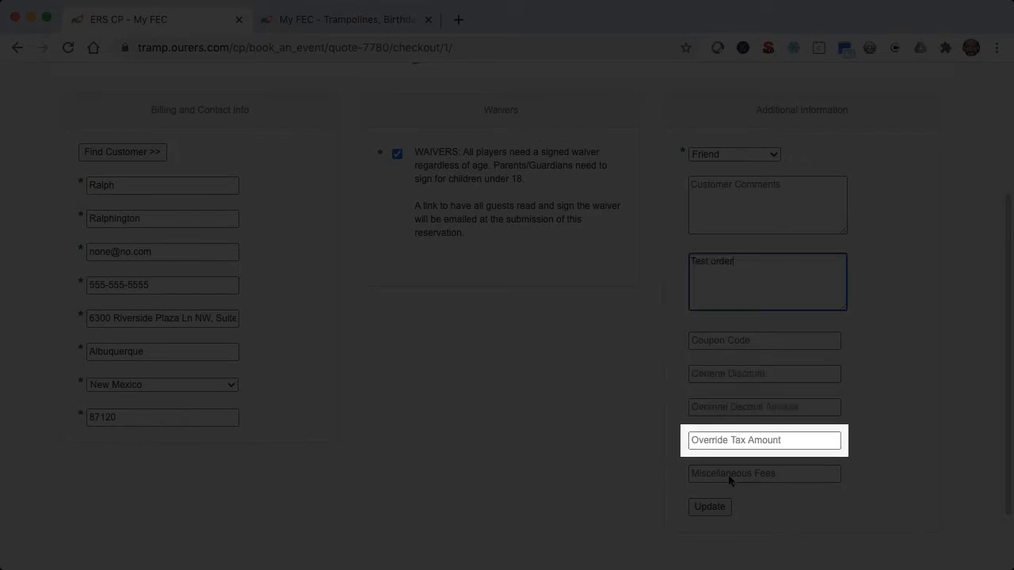
left_click(710, 508)
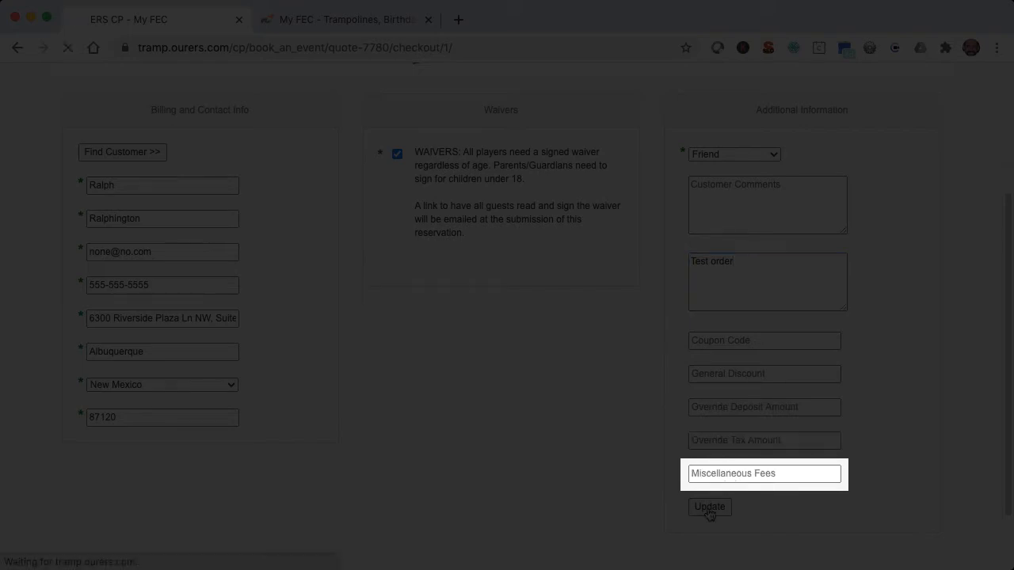
Choose Check as the payment type and enter 000 as the check number.
scroll(708, 507, "down", 2)
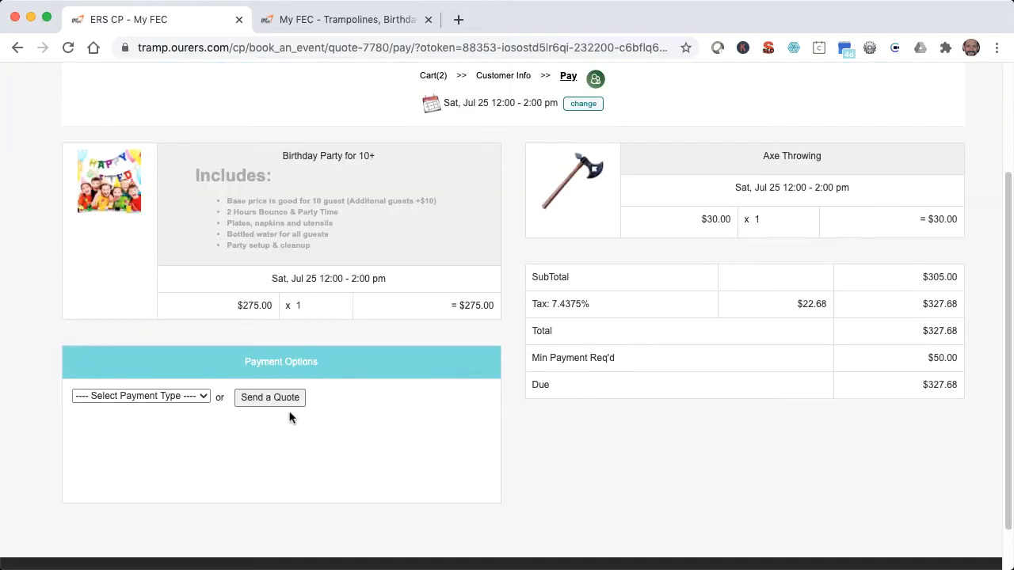
left_click(198, 396)
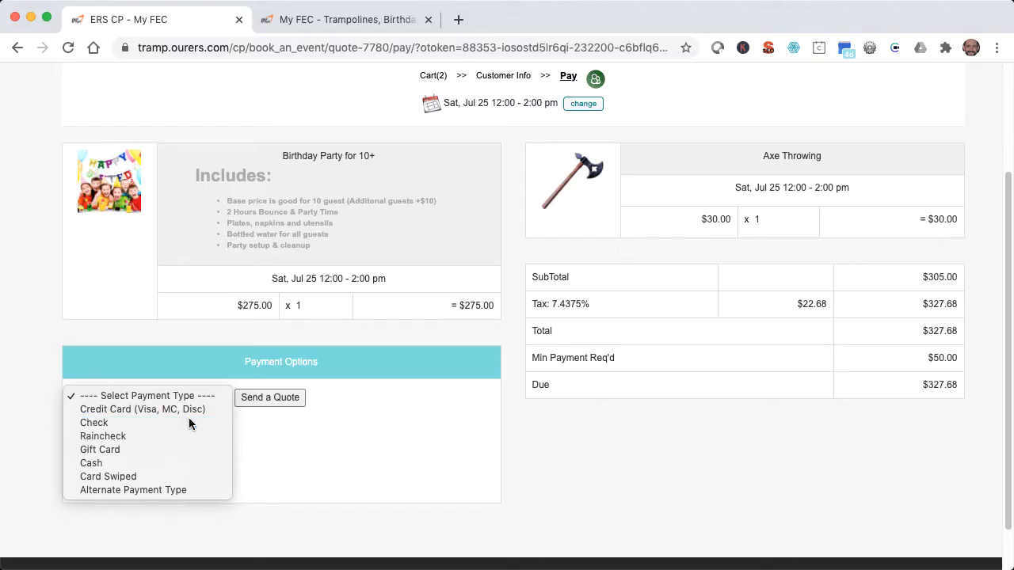
left_click(188, 420)
type("000")
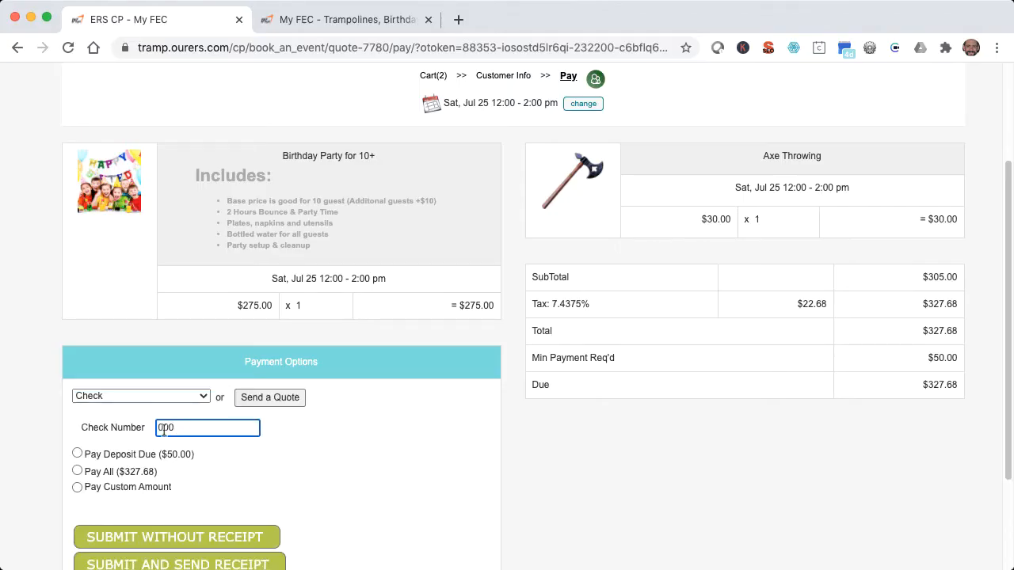
Choose to pay the $50.00 deposit due, add a tip of 10, and submit the payment without a receipt.
left_click(76, 453)
left_click(104, 512)
type("10")
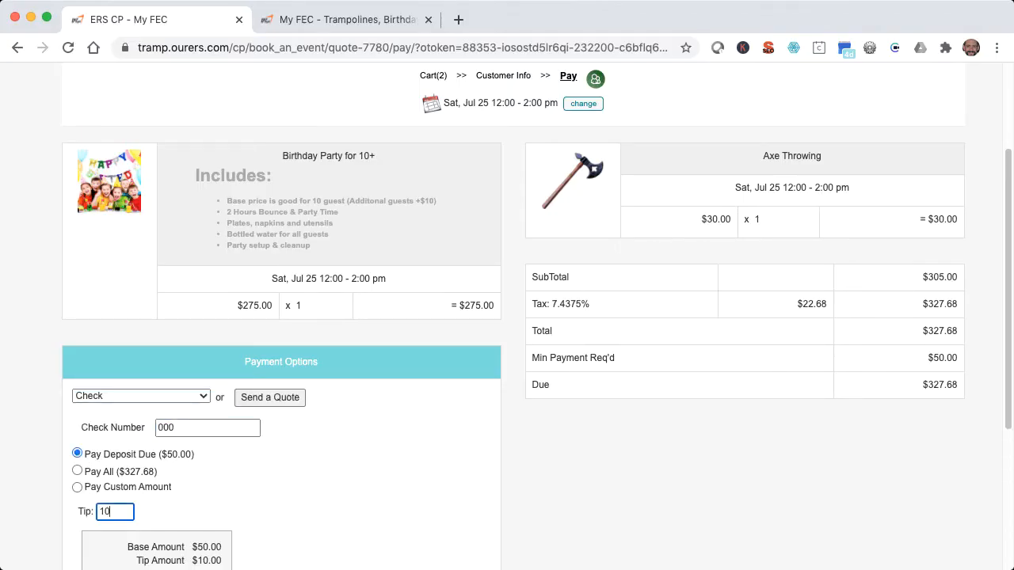
scroll(104, 514, "down", 2)
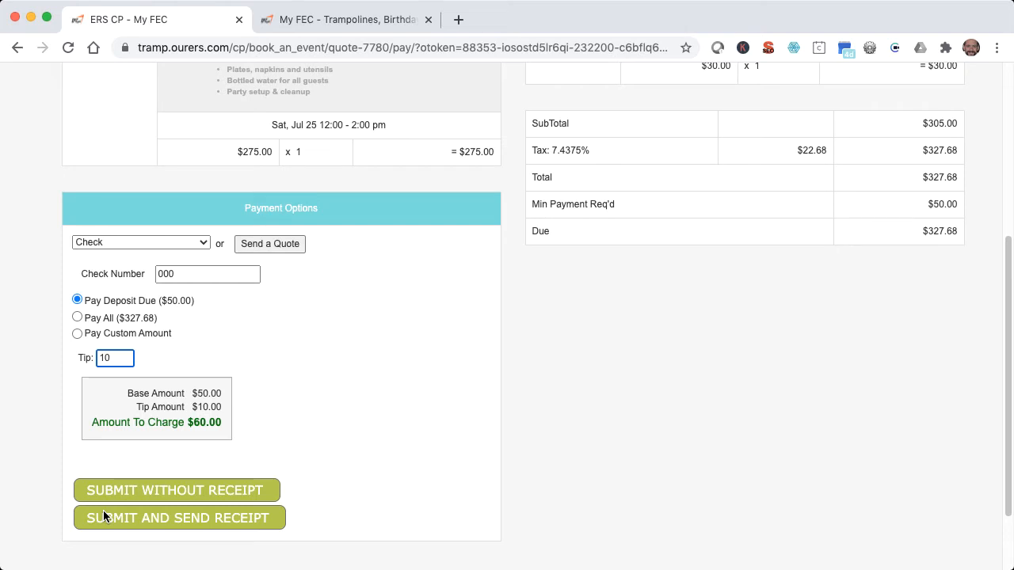
left_click(154, 491)
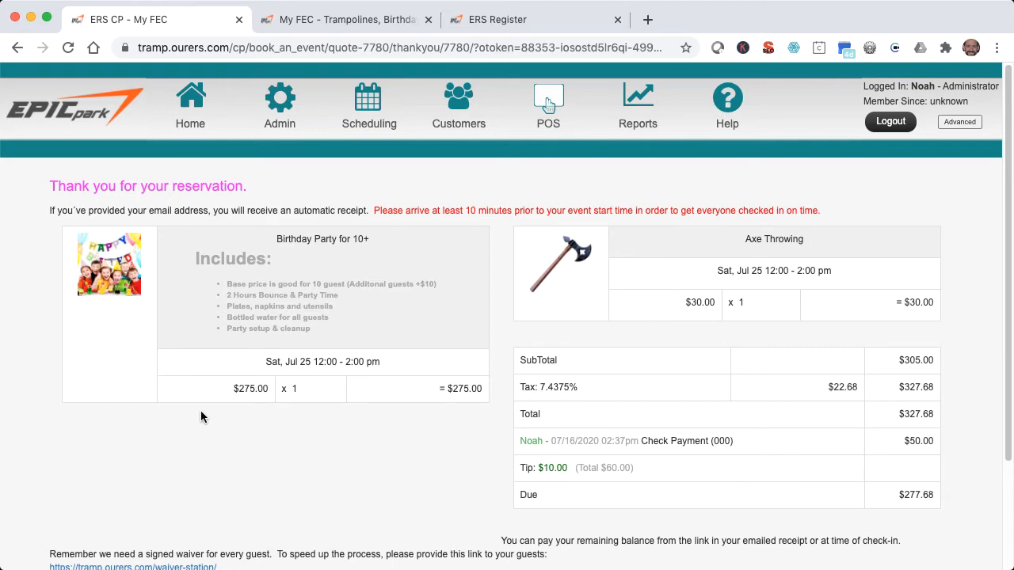
Switch to the ERS Register.
left_click(553, 20)
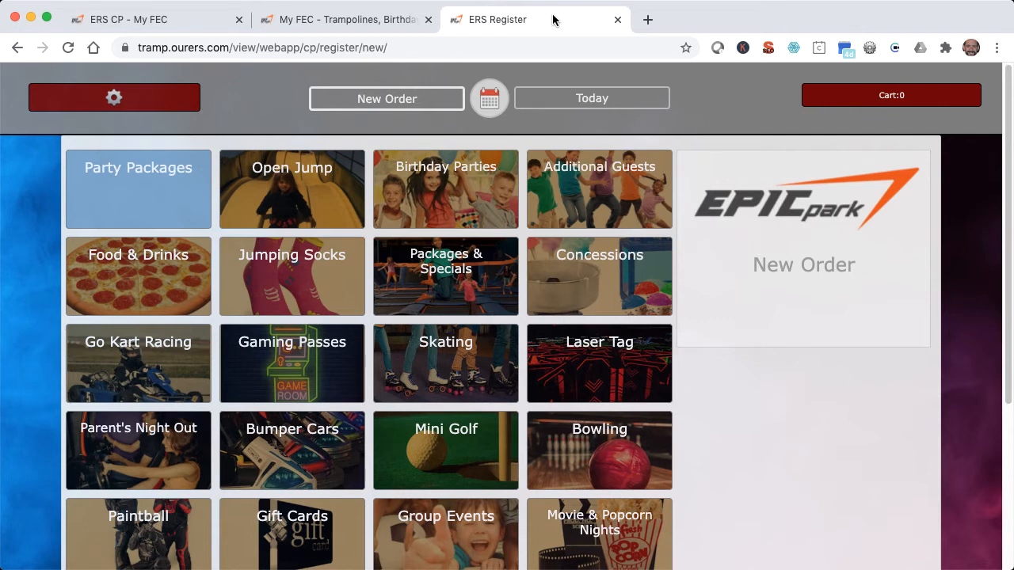
Add two Open Jump admissions at $15.00 each to the new order and proceed to its payment options.
left_click(351, 216)
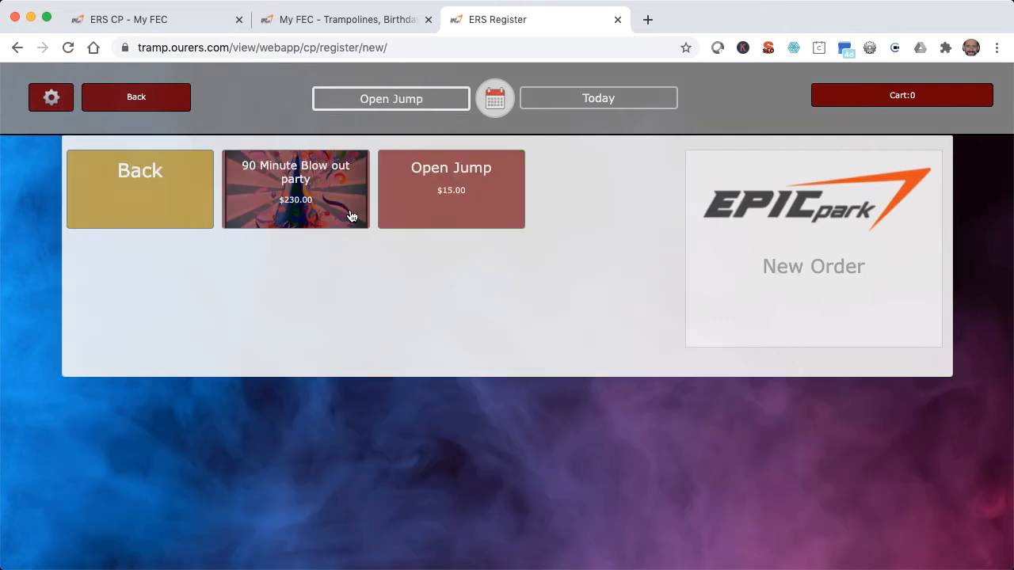
left_click(507, 221)
left_click(508, 219)
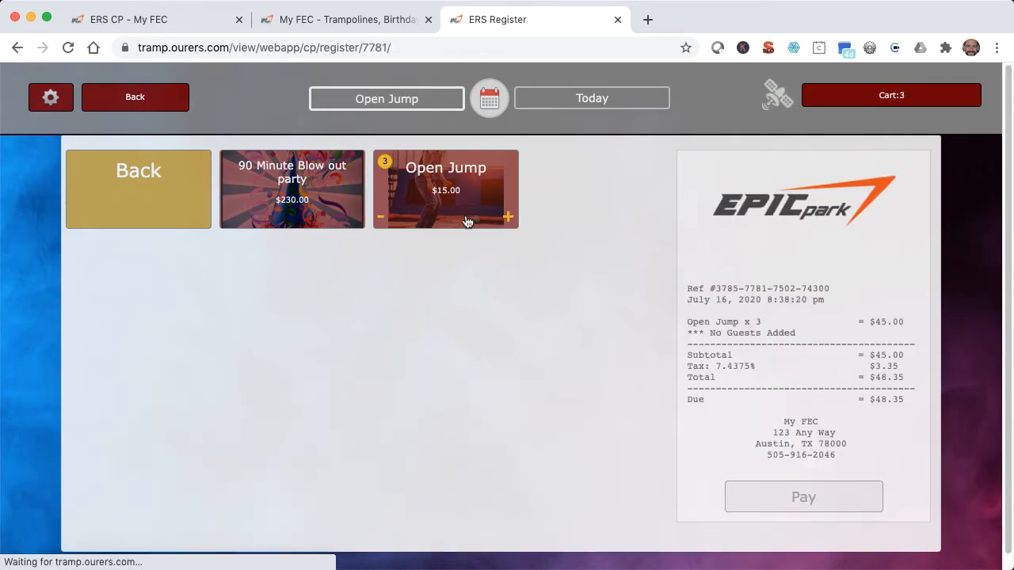
left_click(382, 219)
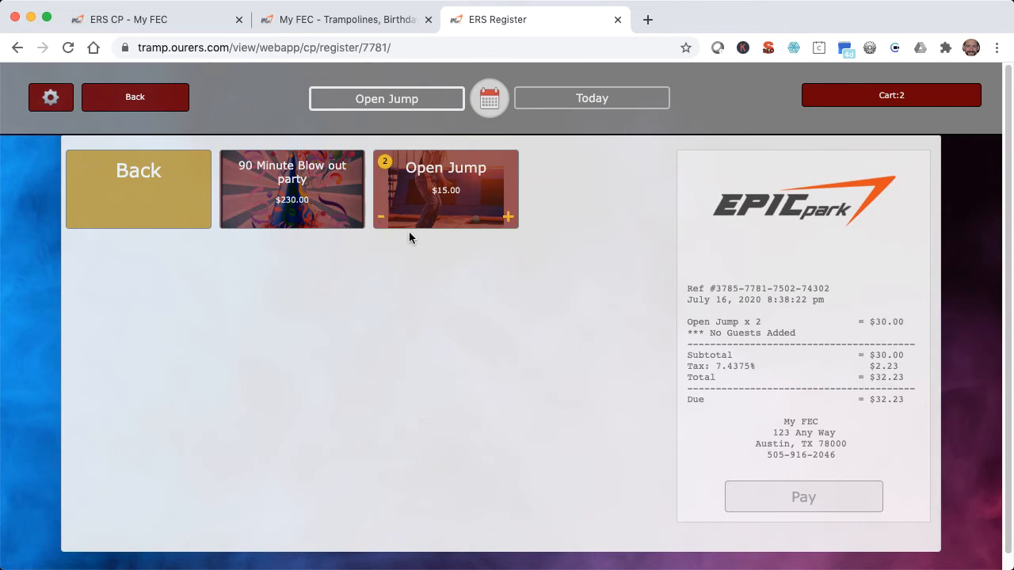
left_click(802, 485)
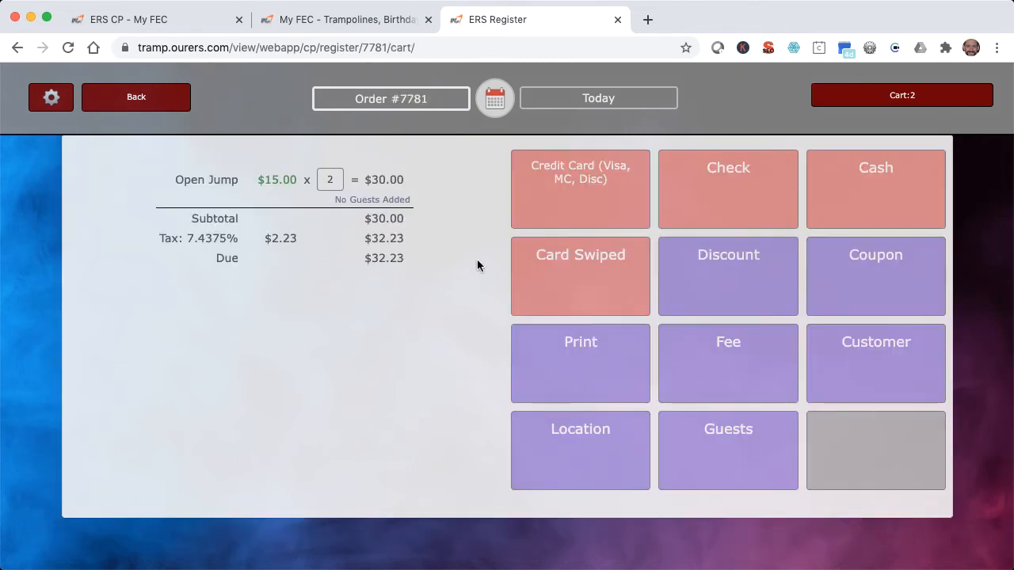
Add the first two guests in the guest list to the Open Jump event.
left_click(385, 201)
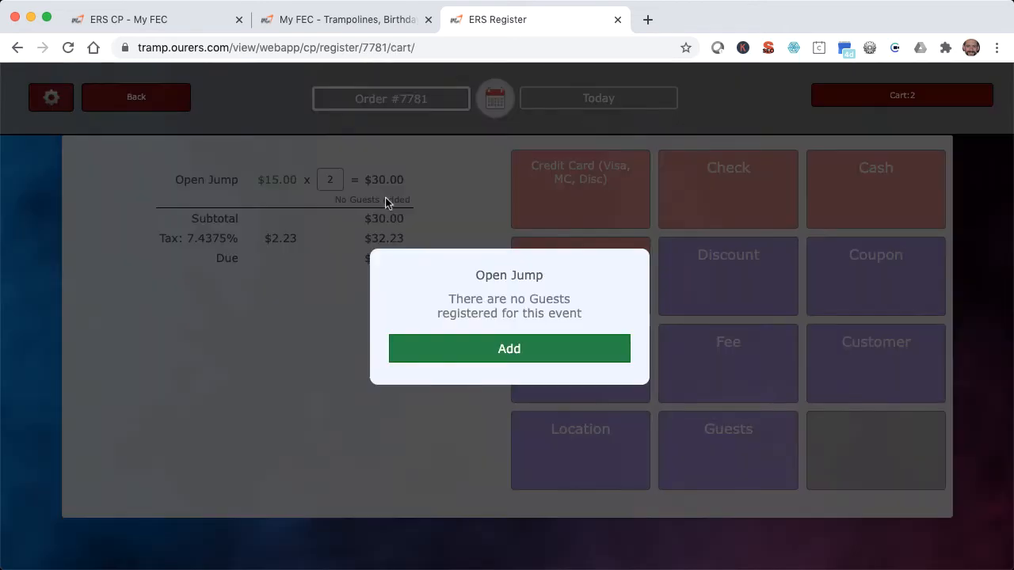
left_click(492, 342)
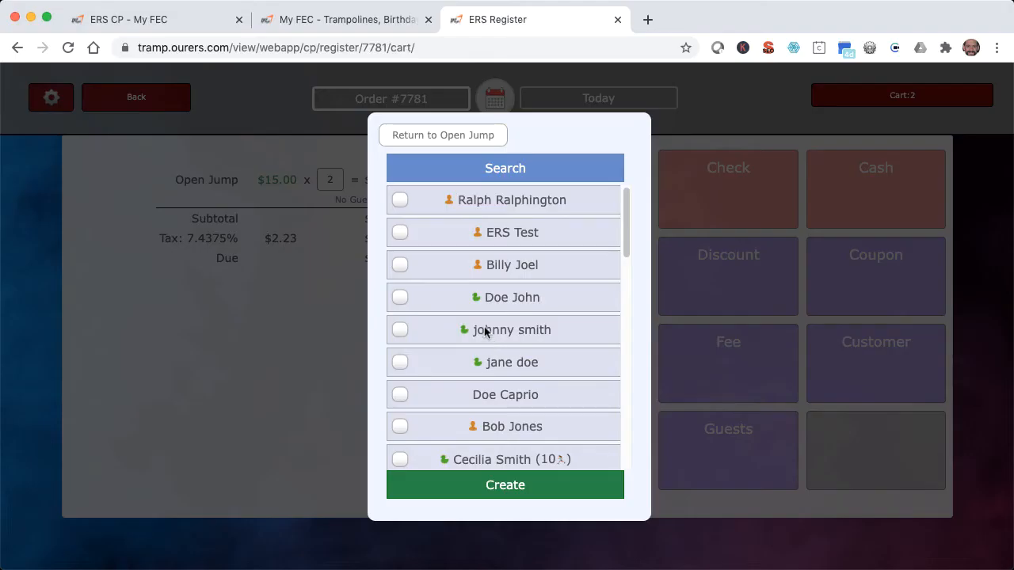
left_click(400, 200)
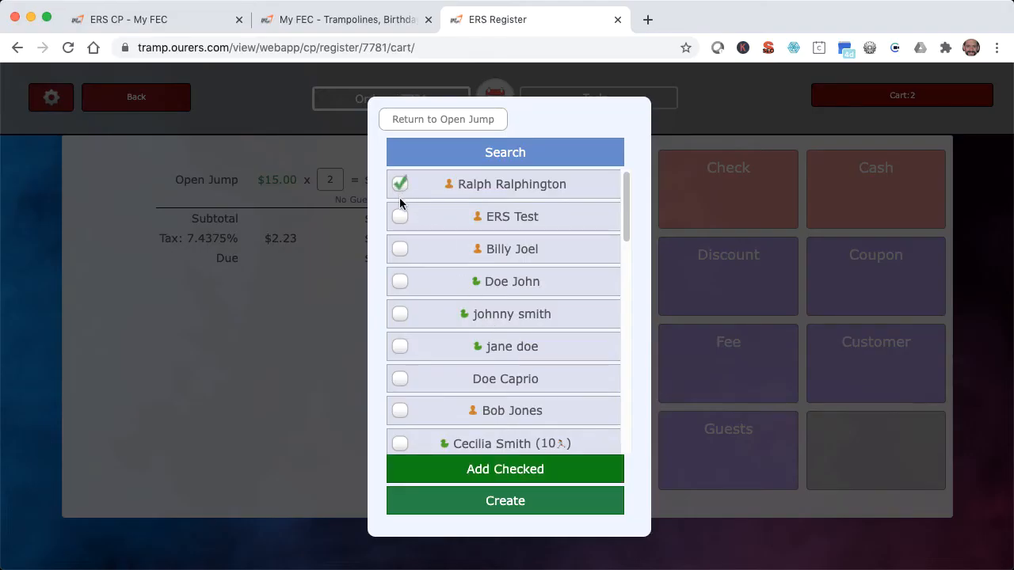
left_click(400, 220)
left_click(536, 473)
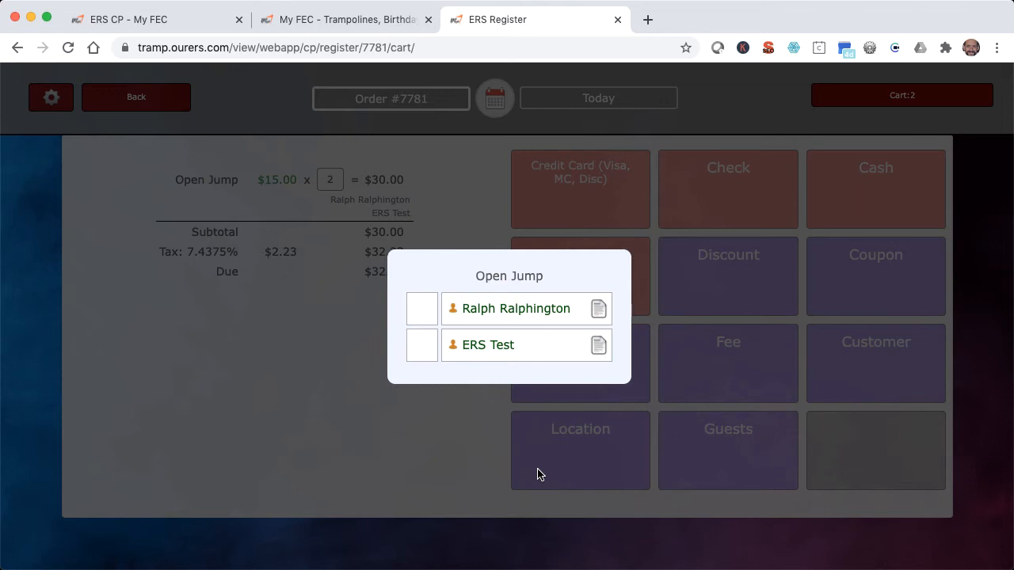
Sign and save the first Open Jump guest's waiver, and return to the event's guest list.
left_click(597, 310)
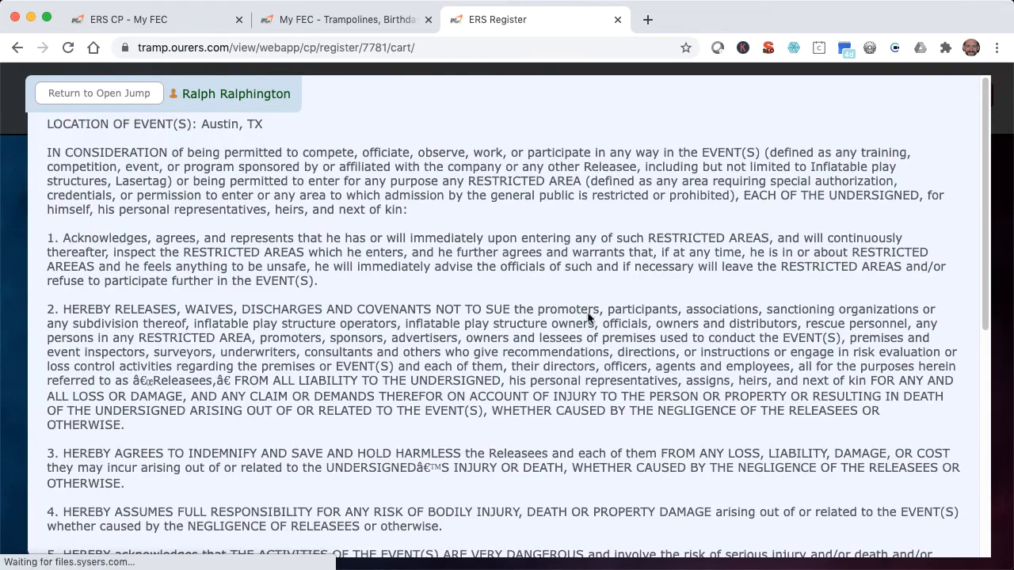
scroll(509, 360, "down", 10)
left_click_drag(403, 412, 583, 421)
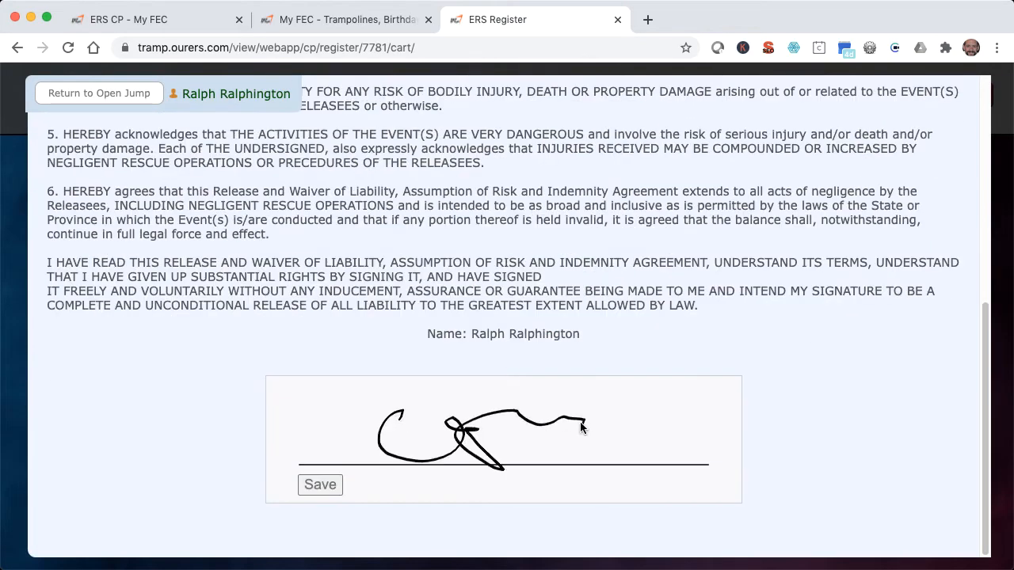
left_click(331, 492)
left_click(119, 95)
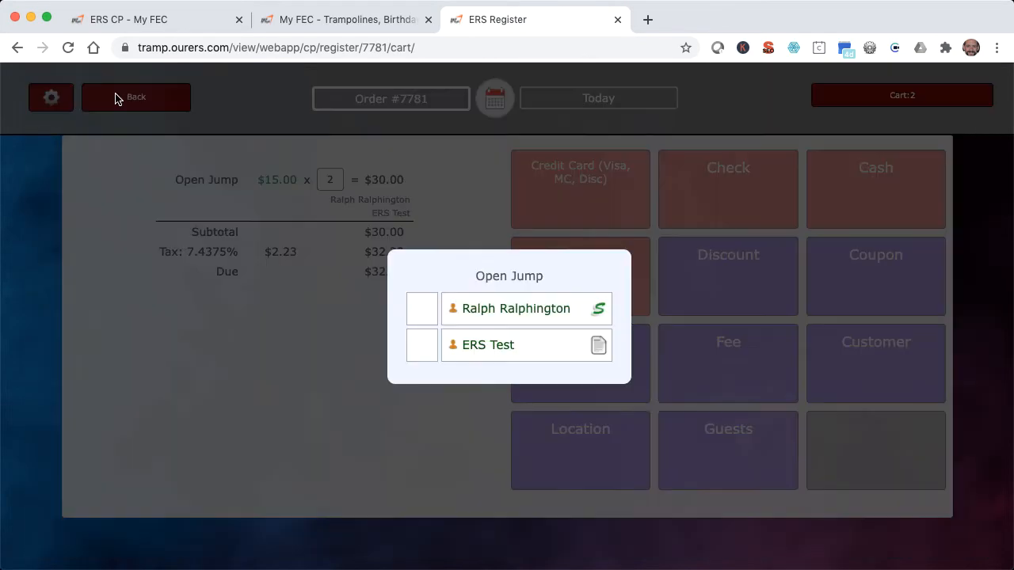
Sign and save the second Open Jump guest's waiver, and return to the event's guest list.
left_click(596, 342)
mouse_move(389, 419)
left_mouse_down()
mouse_move(554, 427)
mouse_move(591, 408)
left_mouse_up()
left_click(328, 483)
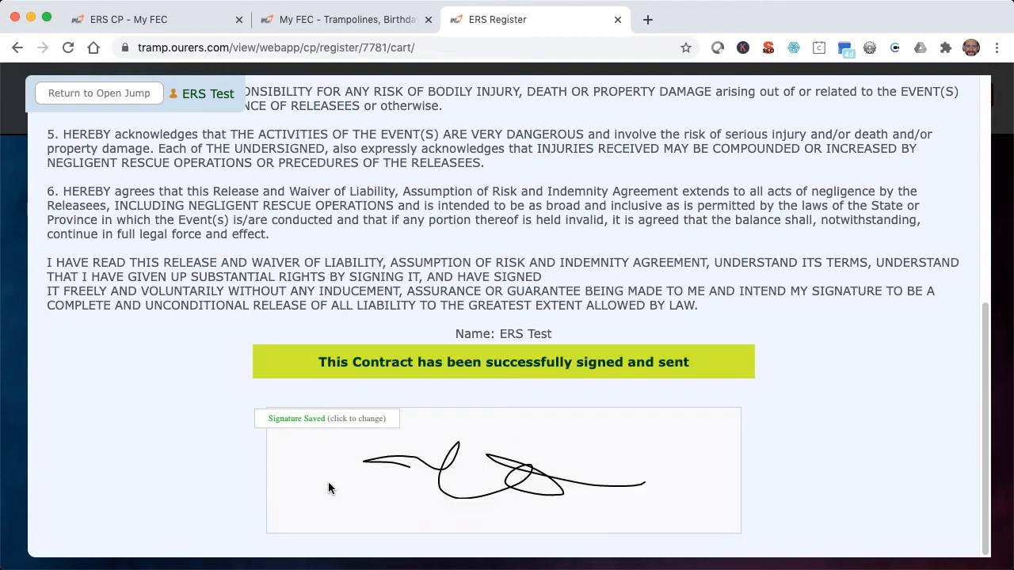
left_click(119, 95)
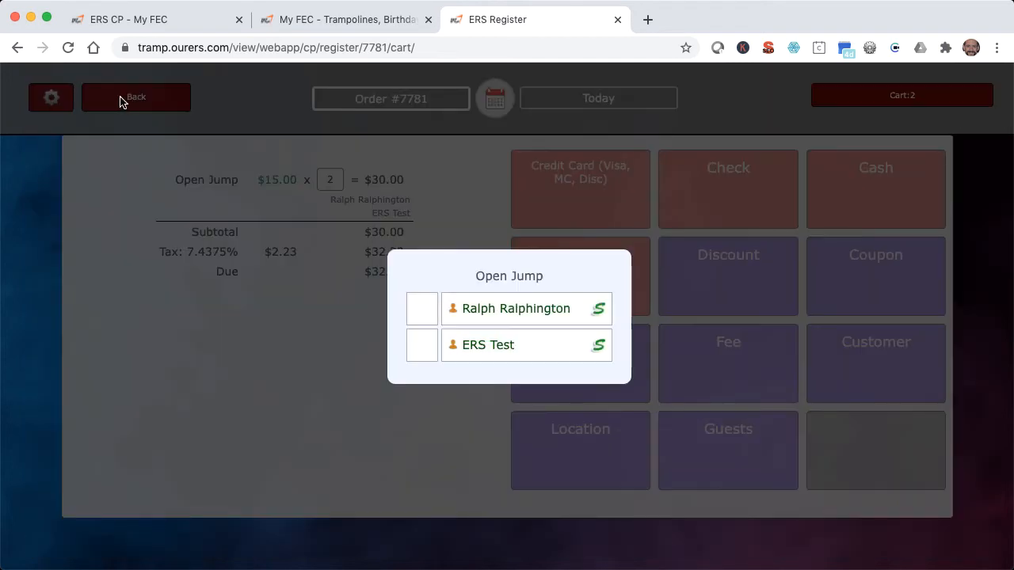
Check in both Open Jump guests and pay the order's full amount in cash without a tip.
left_click(429, 317)
left_click(429, 337)
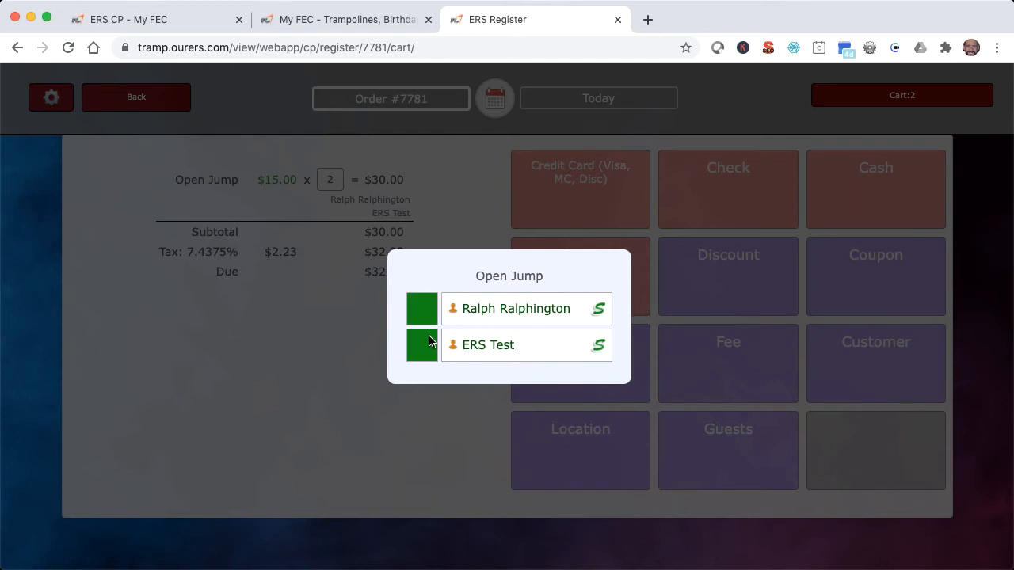
left_click(441, 214)
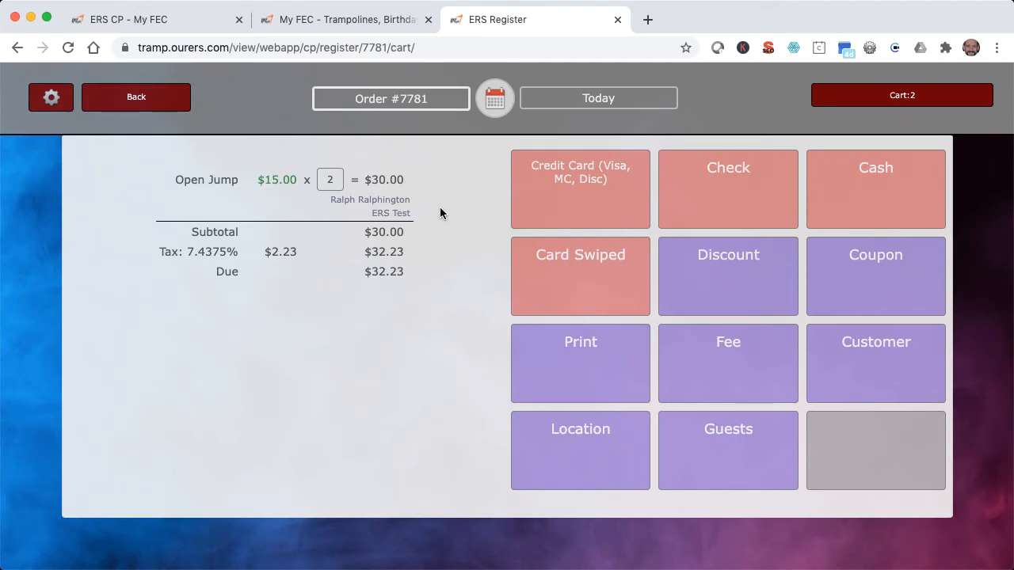
left_click(847, 198)
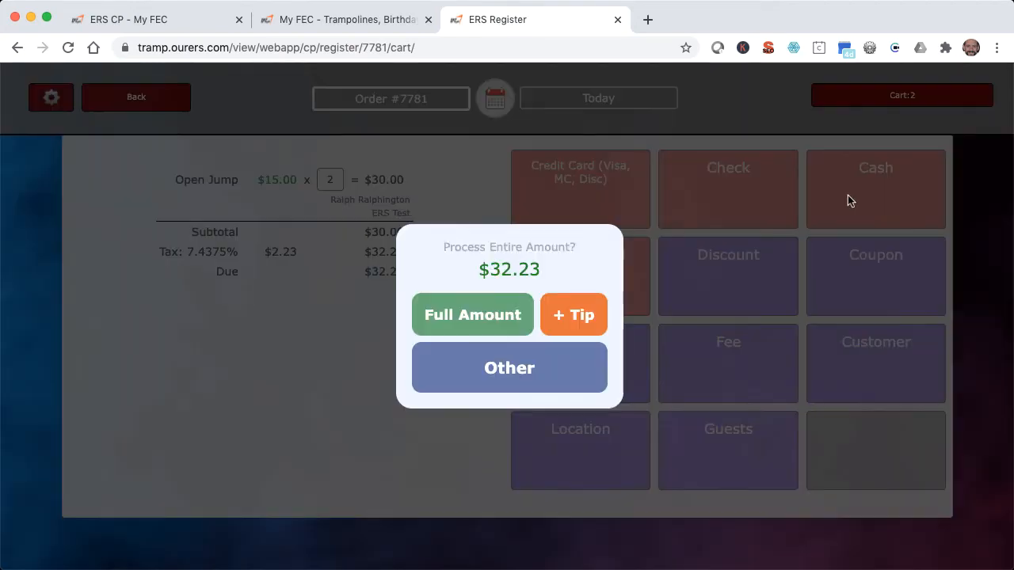
left_click(505, 314)
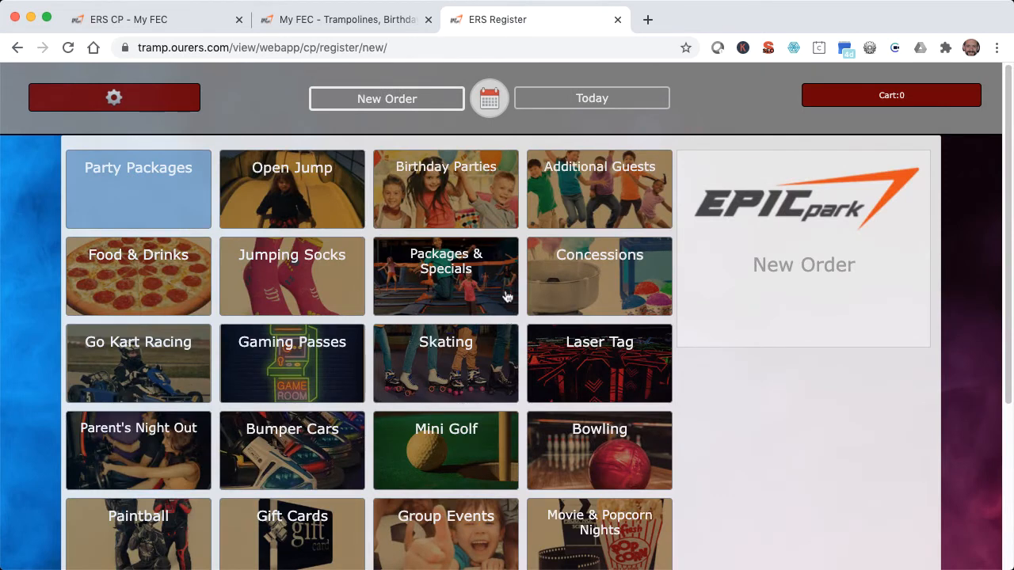
Create a Birthday Parties order for the Thu Jul 16, 2020 1:00pm - 3:00pm slot and proceed to its payment options.
left_click(504, 225)
left_click(505, 225)
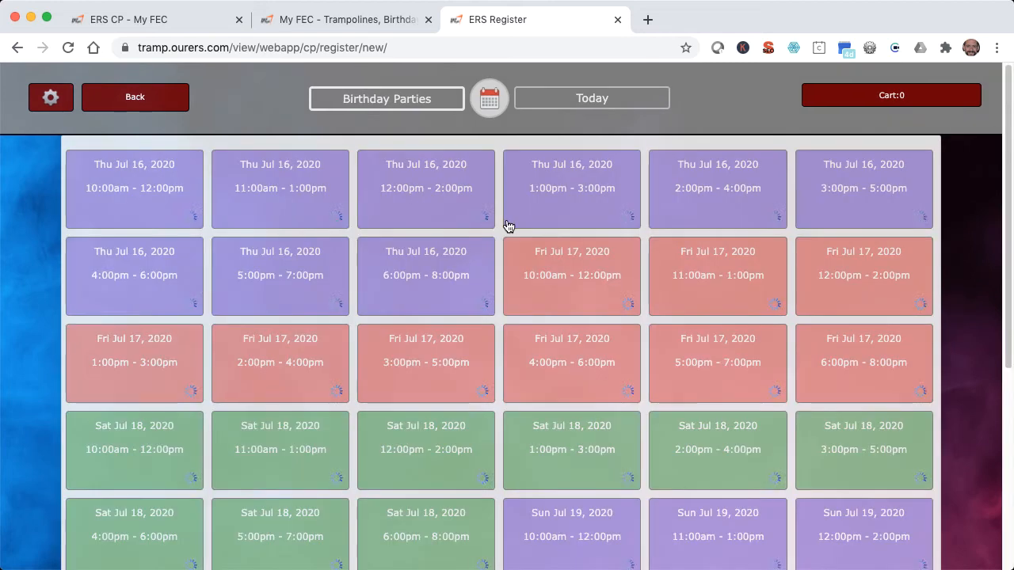
left_click(610, 212)
left_click(822, 507)
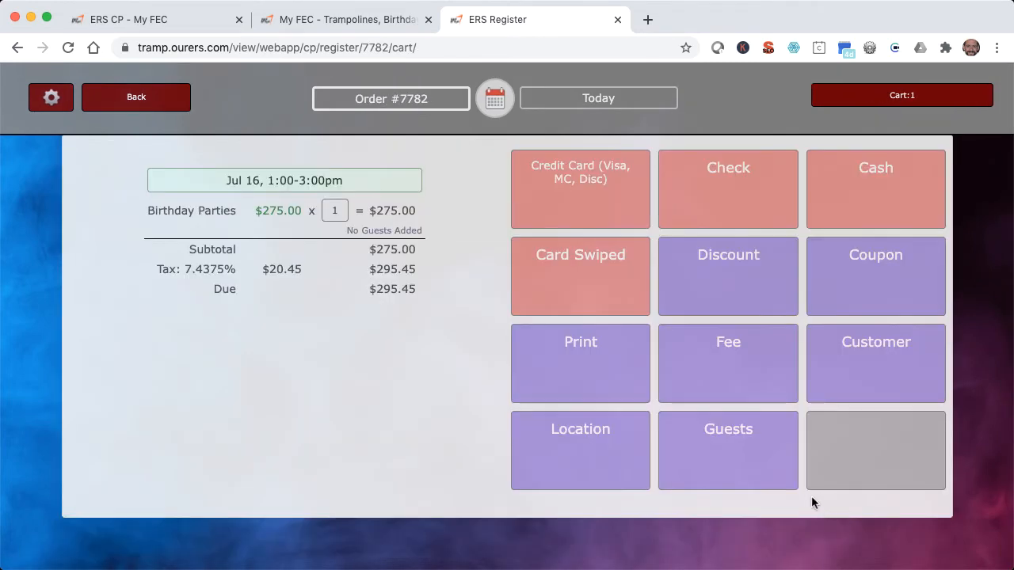
Add the third guest in the guest list to the birthday party.
left_click(408, 230)
left_click(509, 348)
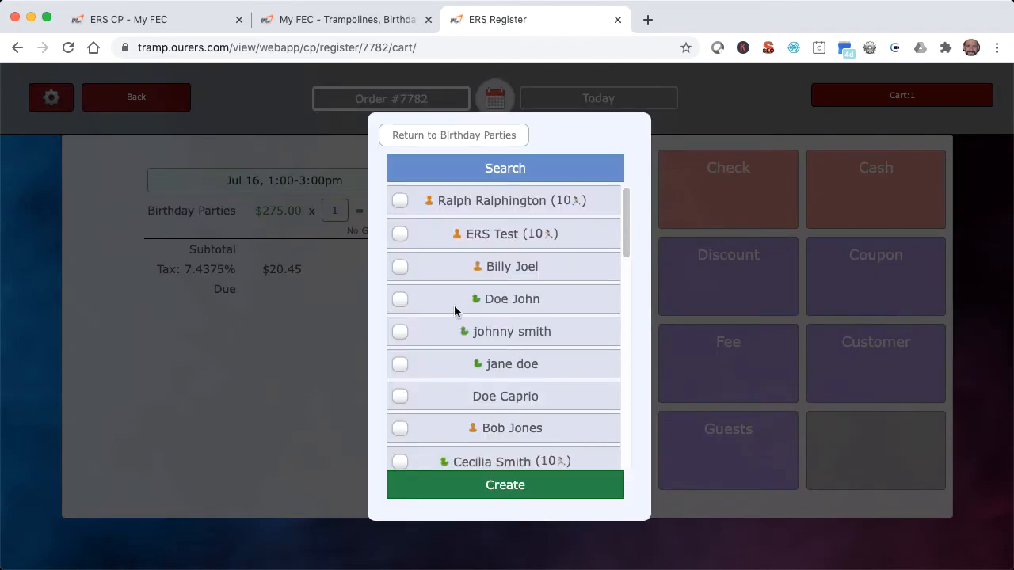
left_click(398, 253)
left_click(515, 475)
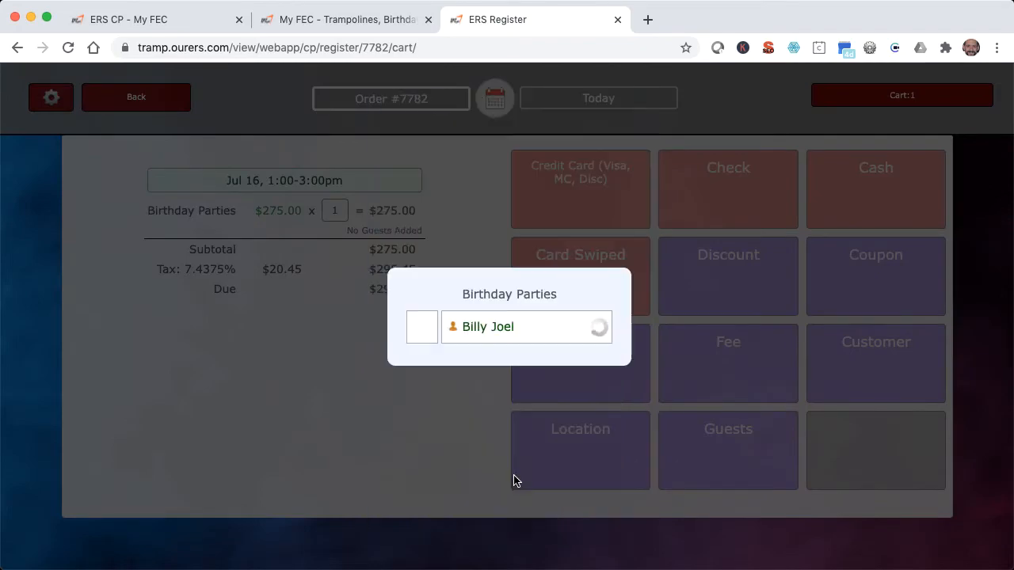
Sign and save the birthday party guest's waiver, and return to the party's guest list.
left_click(598, 326)
scroll(591, 324, "down", 10)
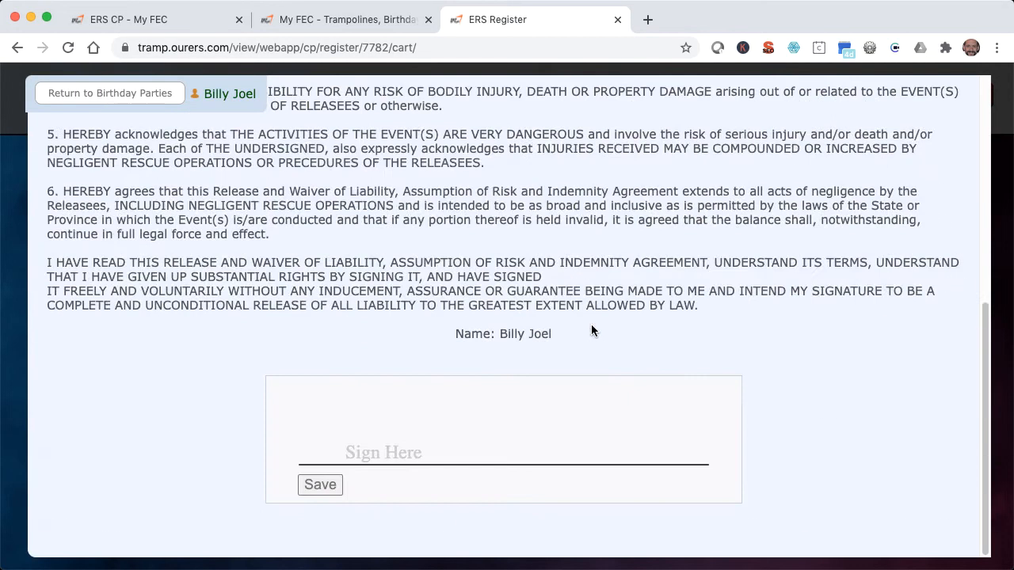
mouse_move(388, 437)
left_mouse_down()
mouse_move(518, 430)
mouse_move(656, 448)
left_mouse_up()
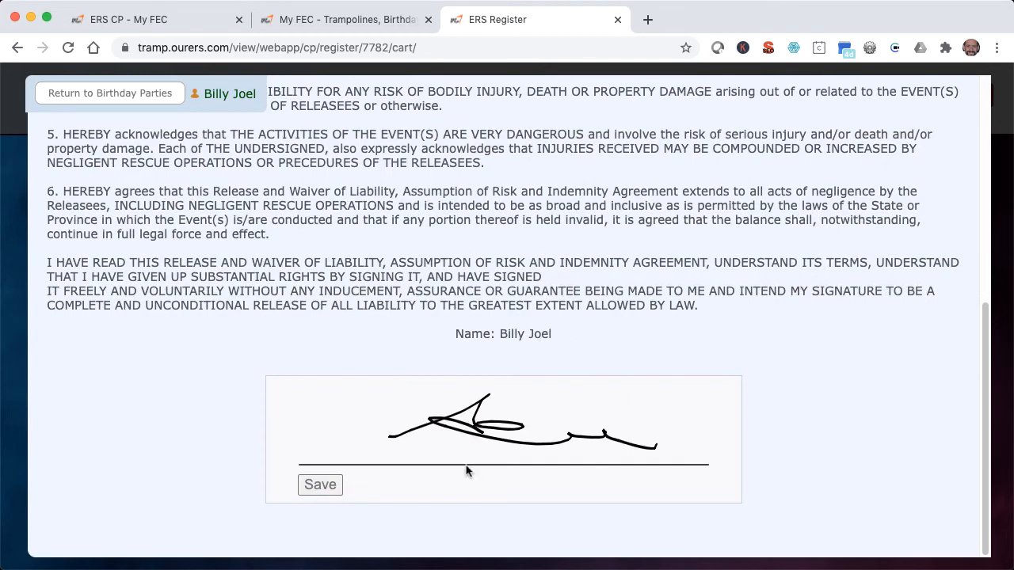
left_click(320, 485)
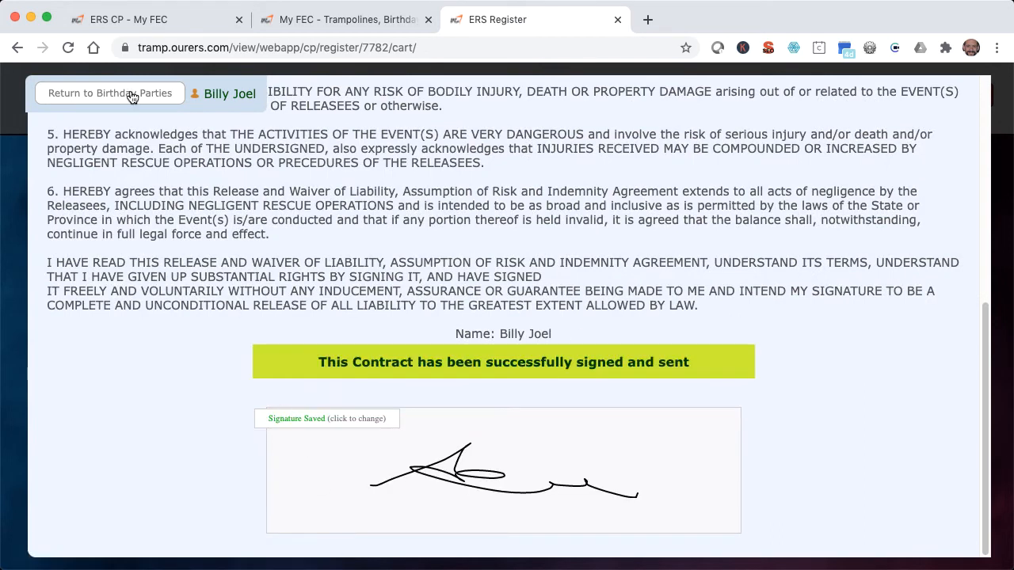
left_click(131, 95)
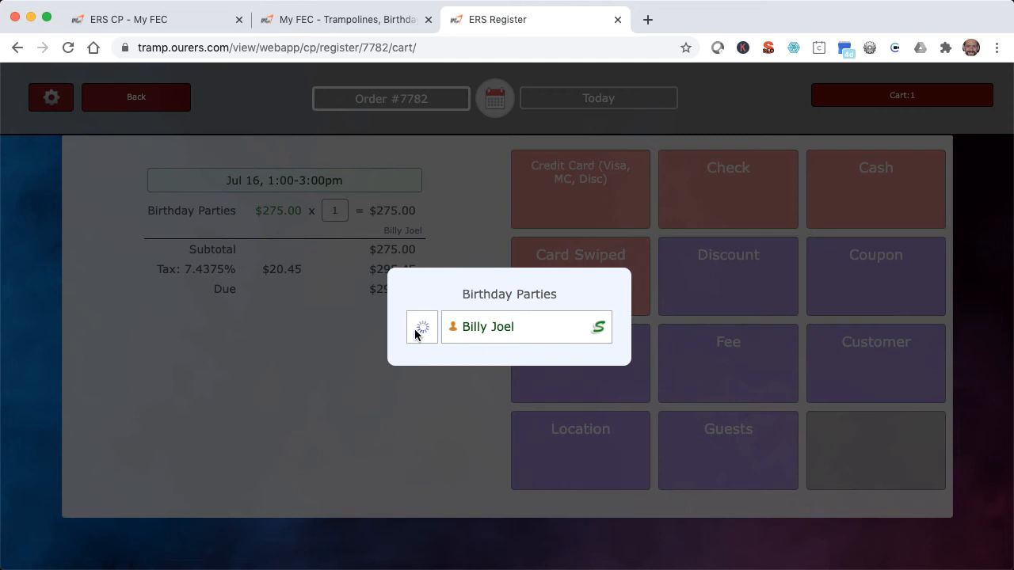
Finish checking in the birthday party guest and pay the order's full amount in cash without a tip.
left_click(469, 247)
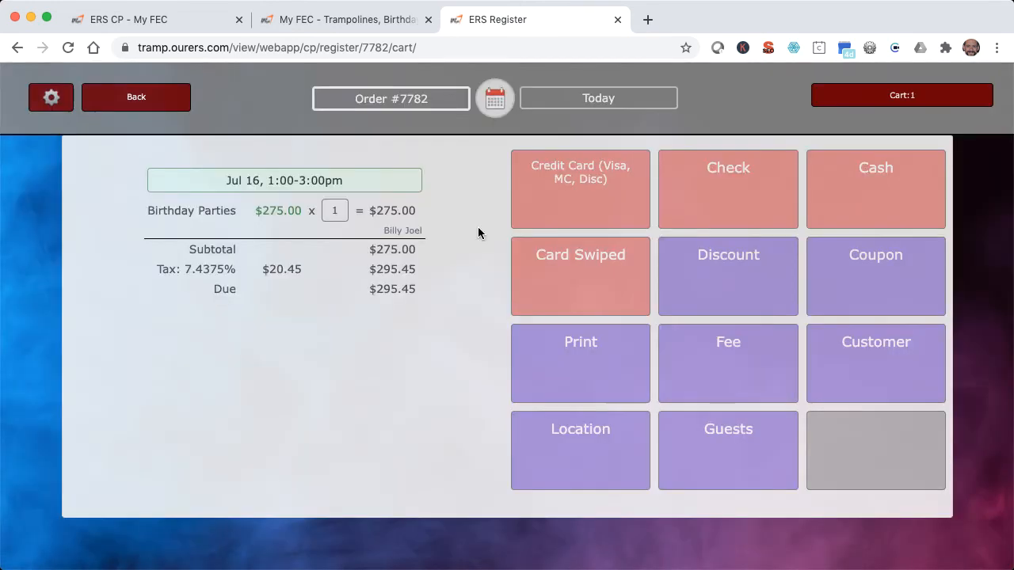
left_click(885, 200)
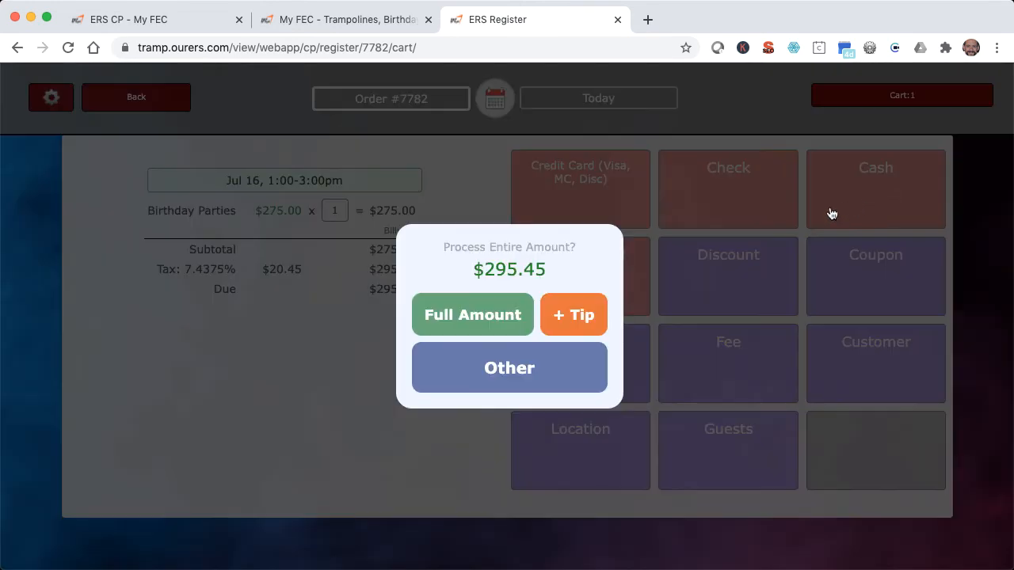
left_click(481, 301)
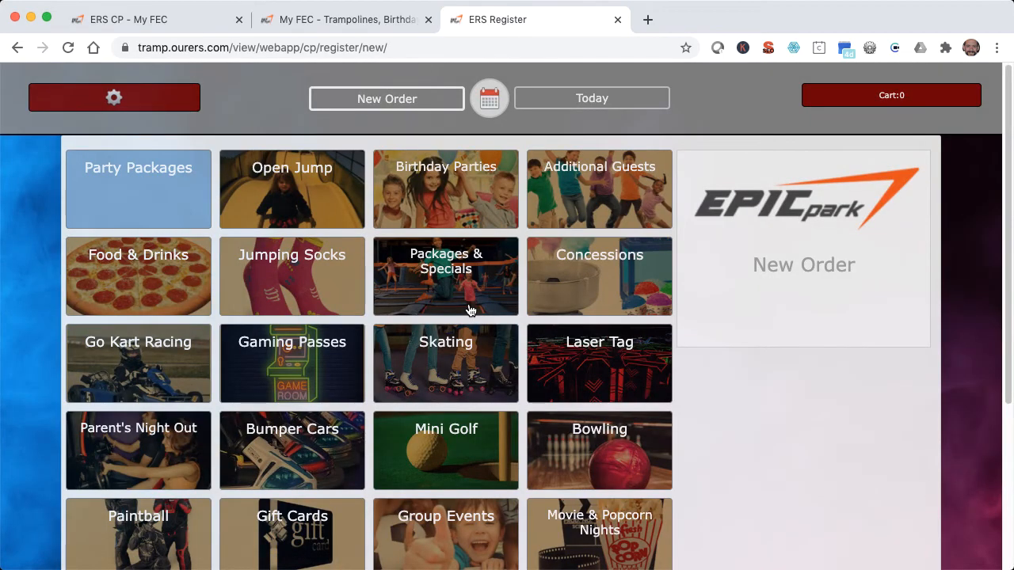
Switch to the ERS control panel and open the payment page of the scheduled Jul 25, 2020 birthday party and Axe Throwing order.
left_click(134, 30)
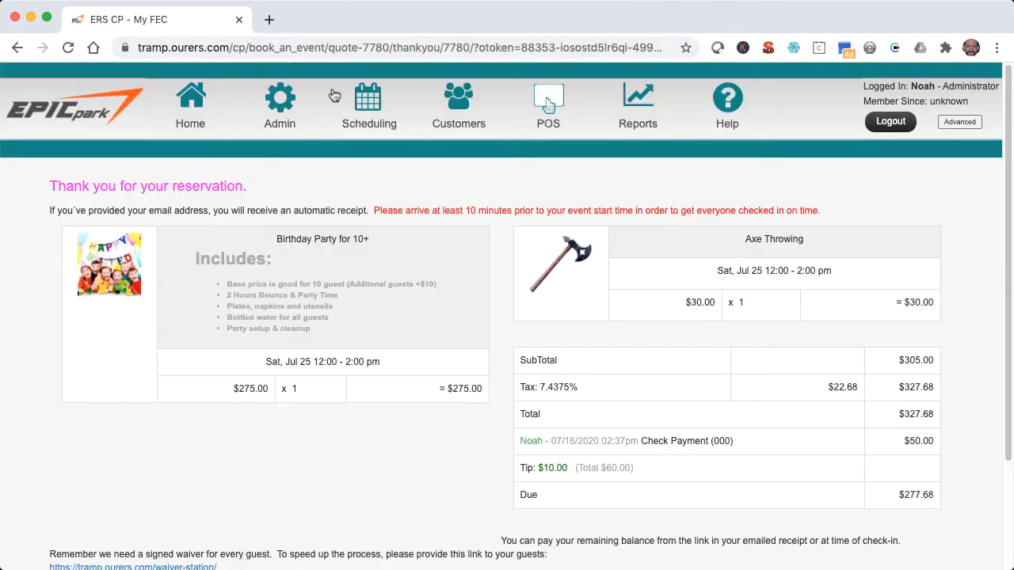
left_click(368, 119)
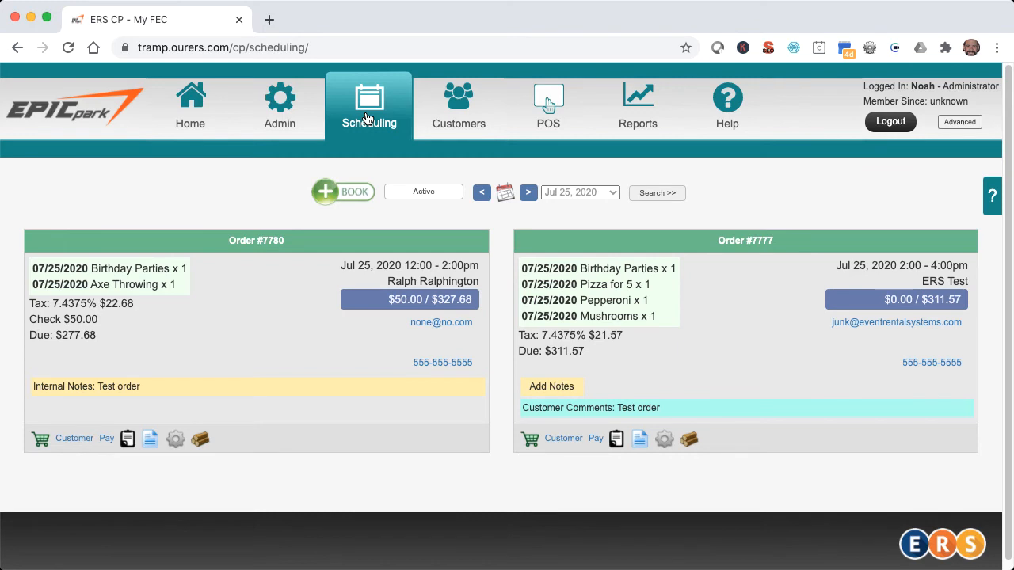
left_click(106, 440)
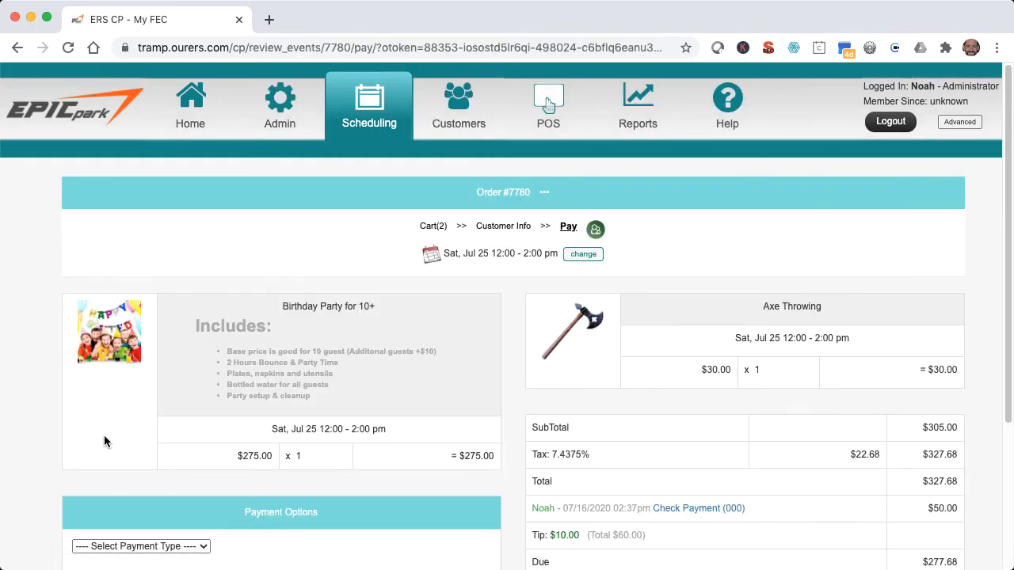
View the recorded check payment's void and refund options, and choose Check as the payment type for the remaining balance.
left_click(583, 511)
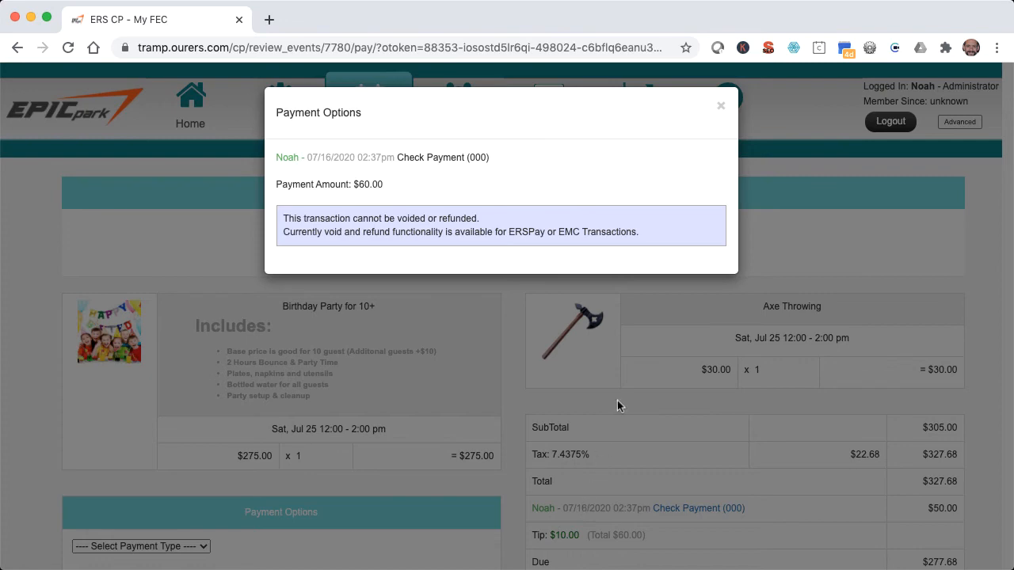
left_click(718, 106)
scroll(702, 114, "down", 5)
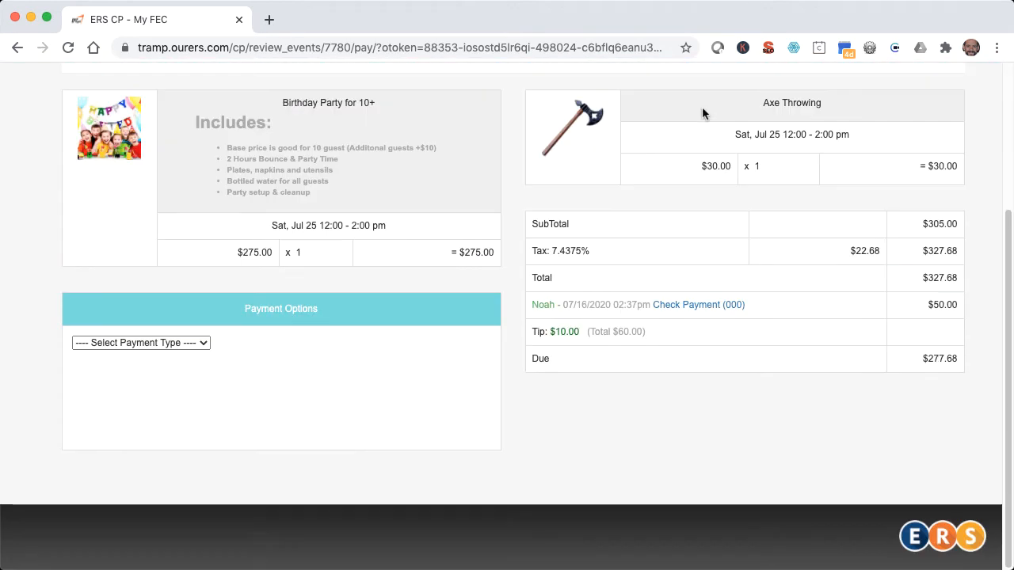
left_click(126, 343)
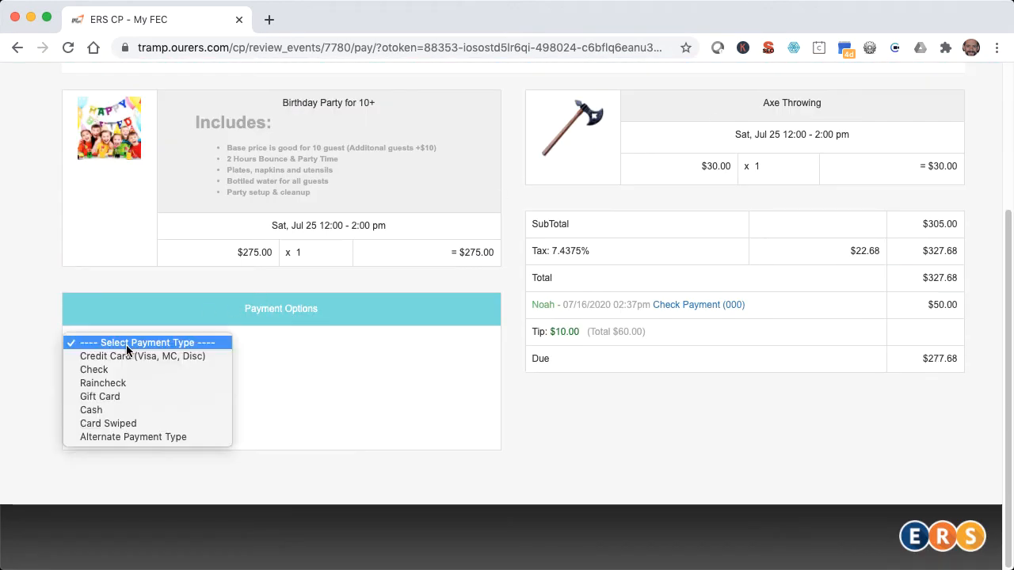
left_click(120, 369)
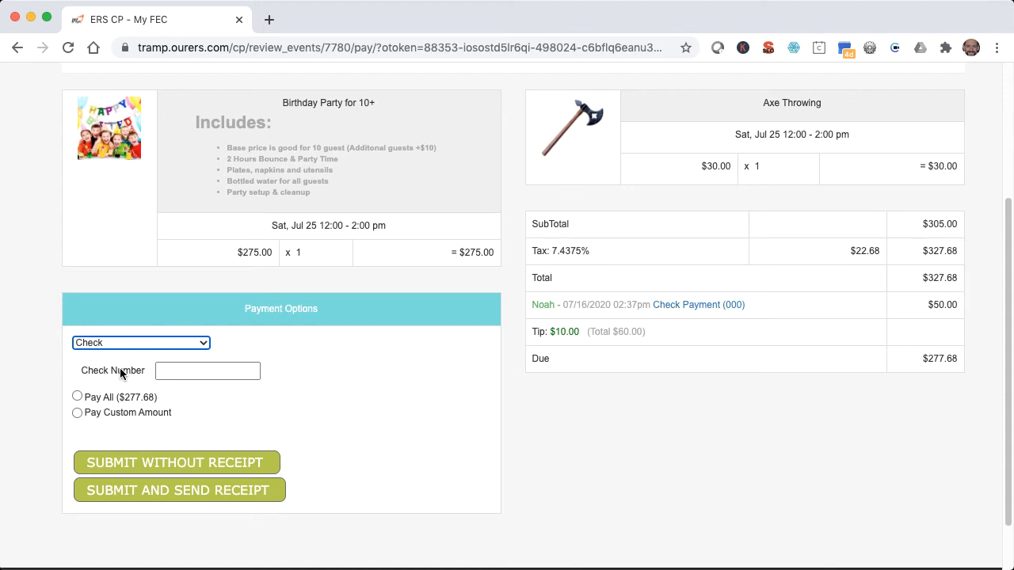
Refund the check payment with check number 000, a custom amount of -50 and a negative tip, without sending a receipt.
left_click(119, 370)
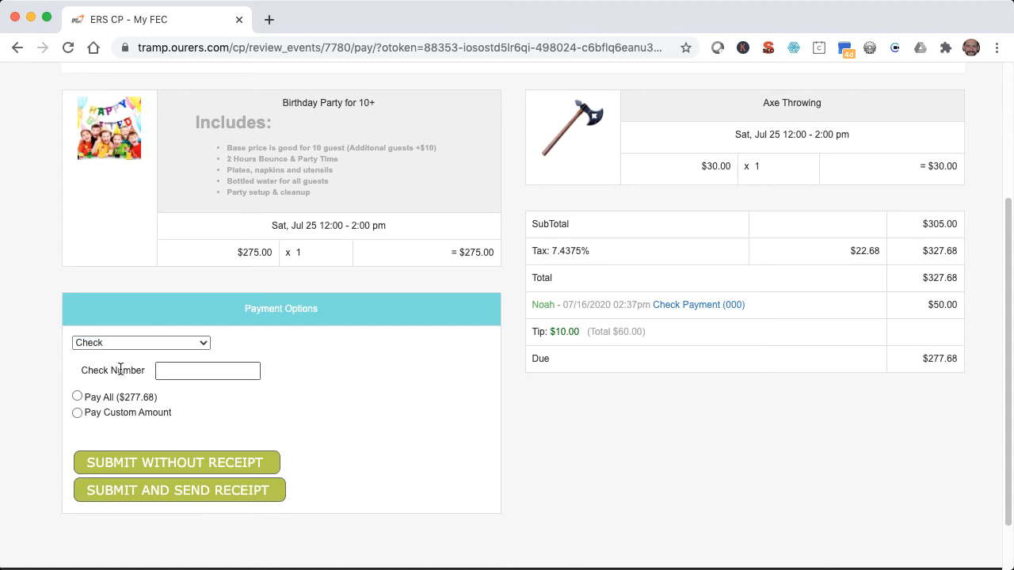
left_click(171, 367)
type("000")
left_click(78, 413)
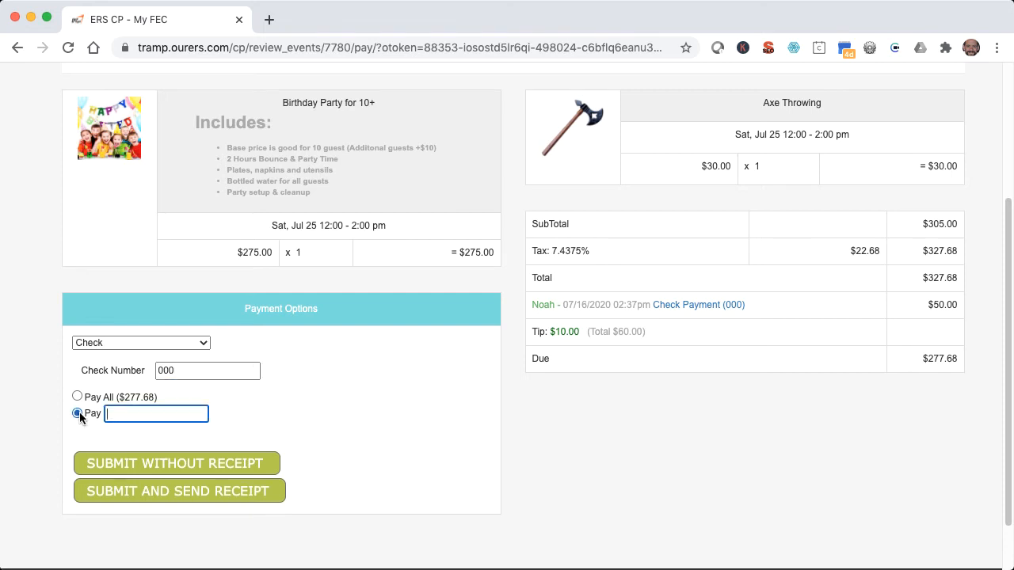
type("-50")
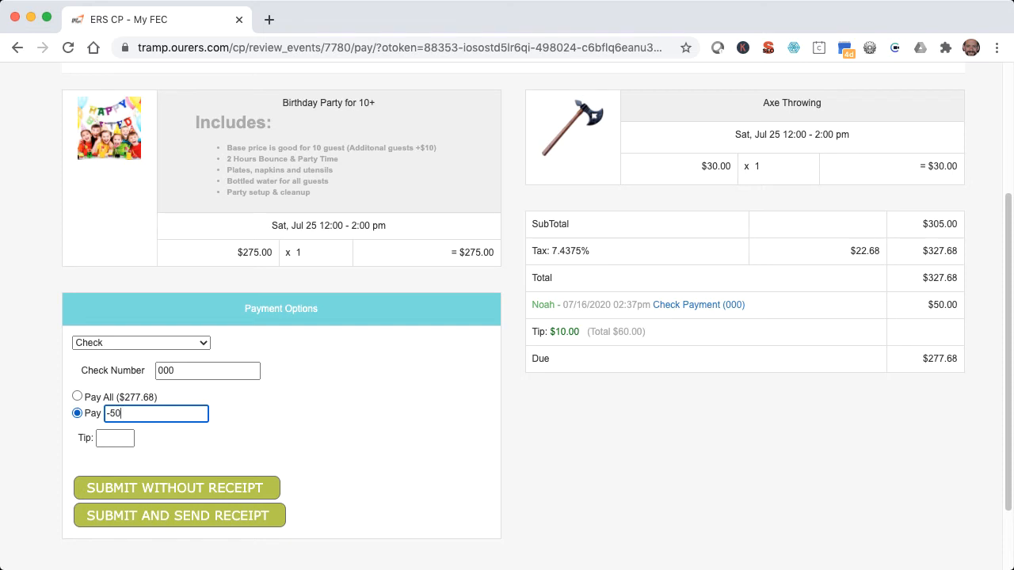
left_click(114, 439)
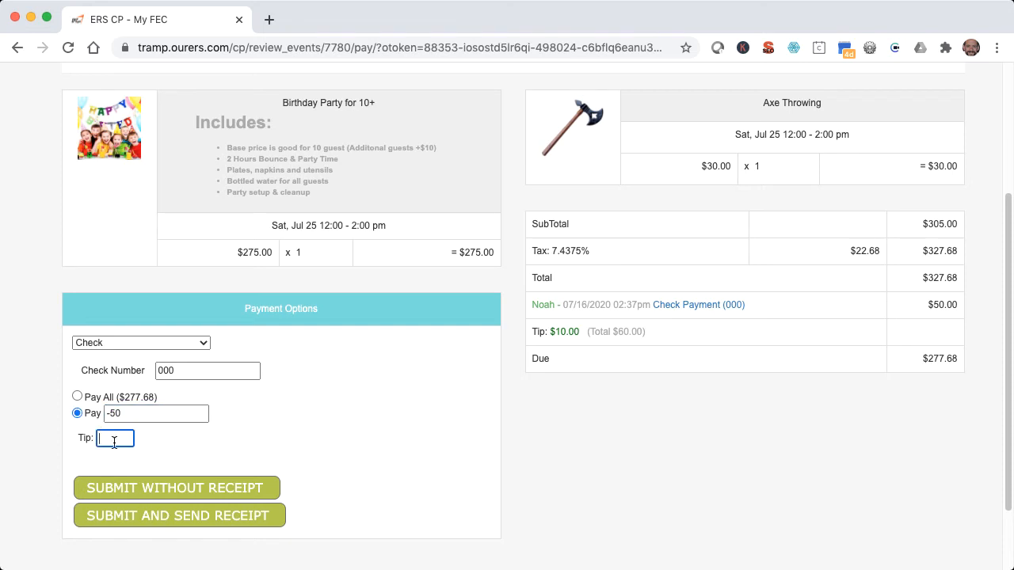
type("-10")
left_click(154, 488)
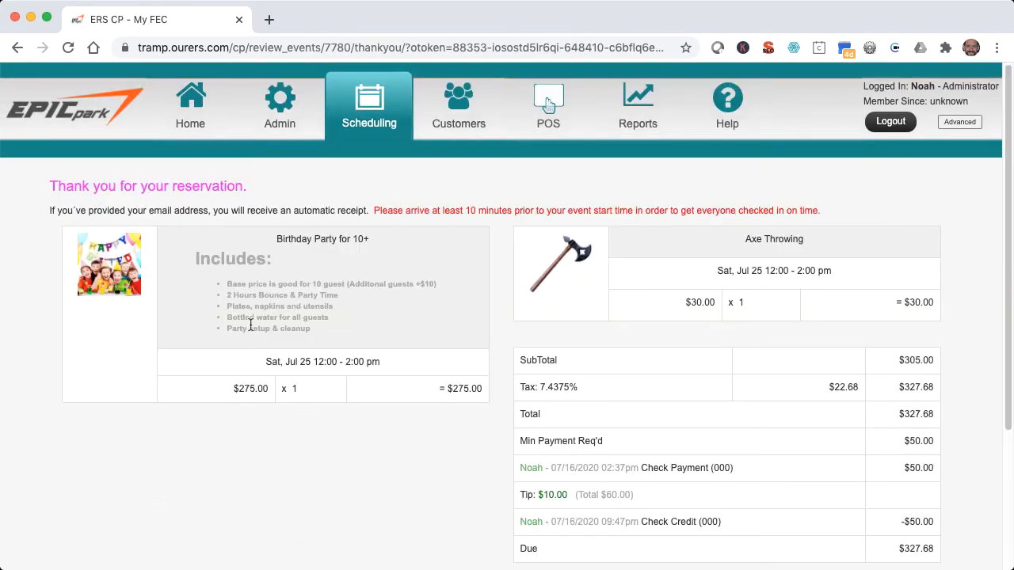
Return to the scheduling calendar and list the orders created on Jul 16, 2020.
left_click(375, 118)
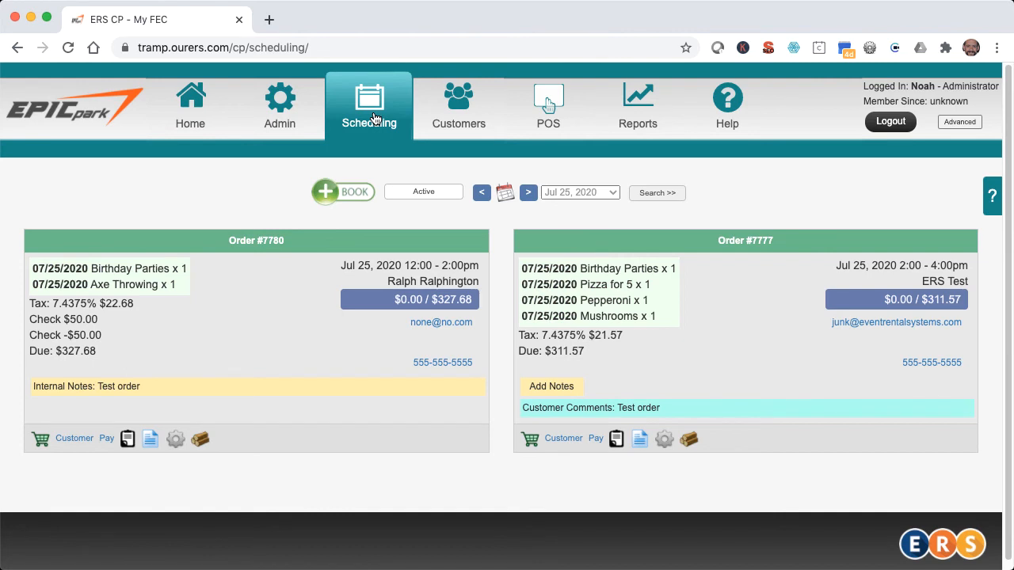
left_click(505, 194)
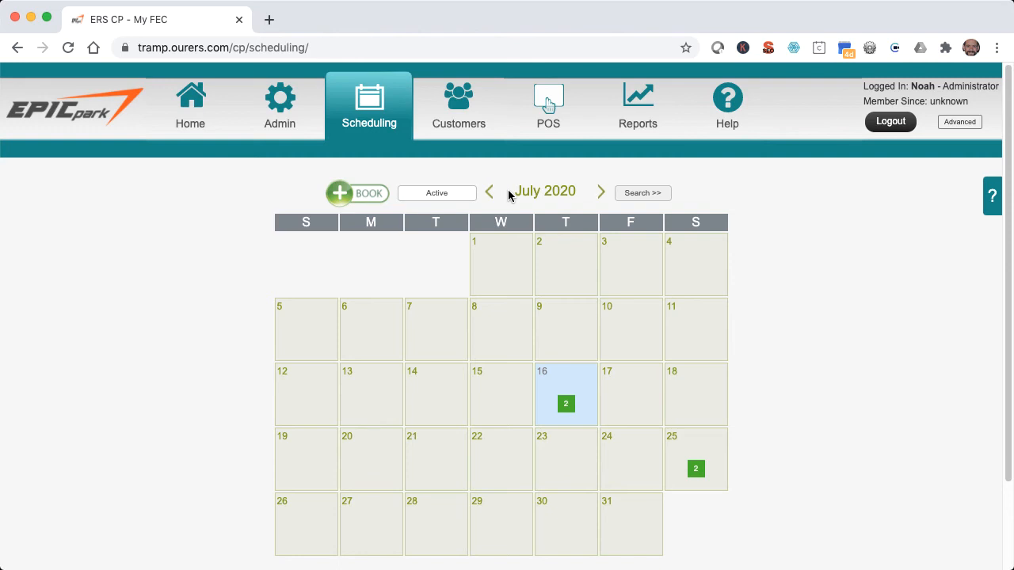
left_click(469, 198)
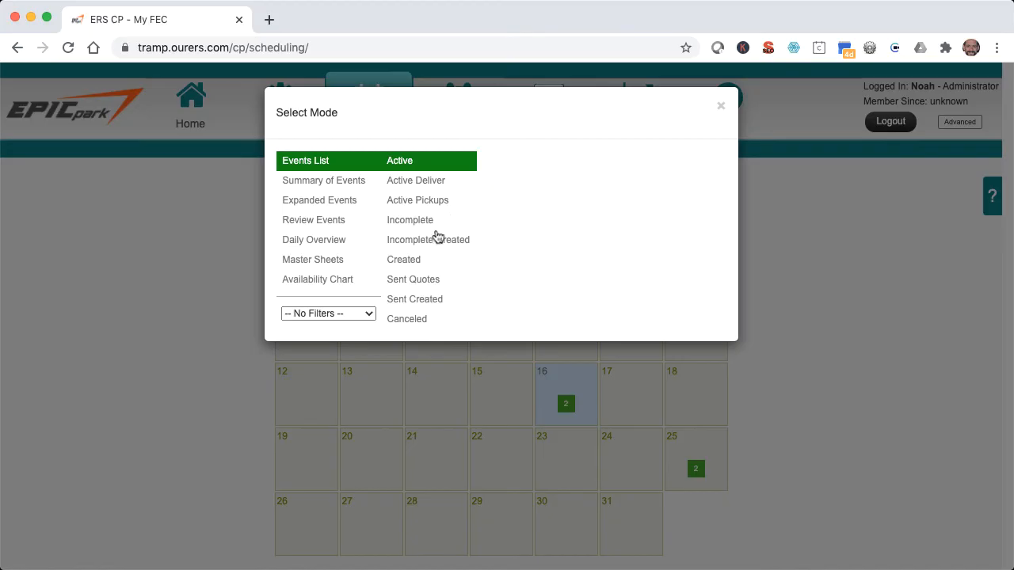
left_click(413, 265)
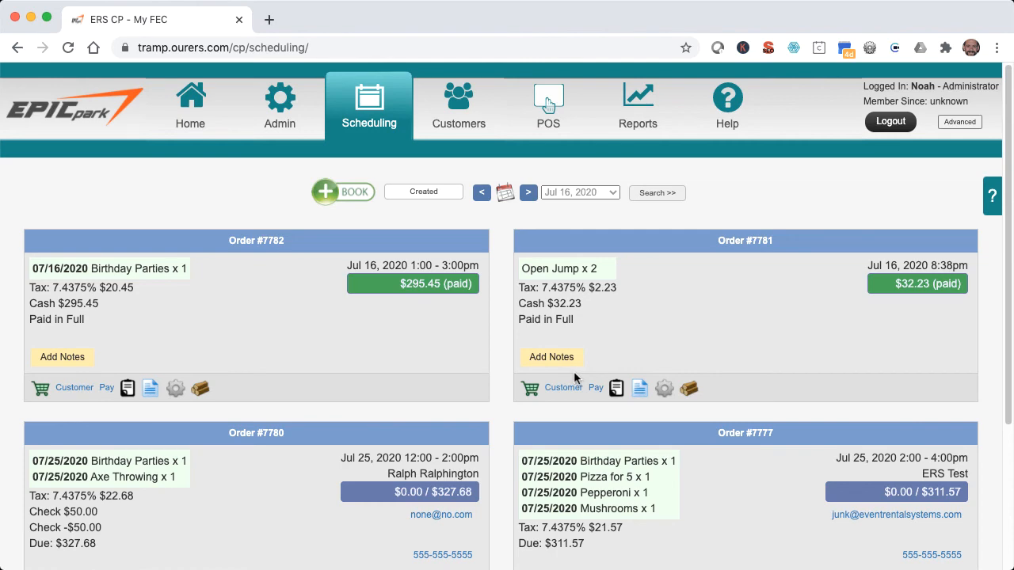
Add the internal note "Test order" to the Open Jump order and to the Jul 16 birthday party order.
left_click(563, 360)
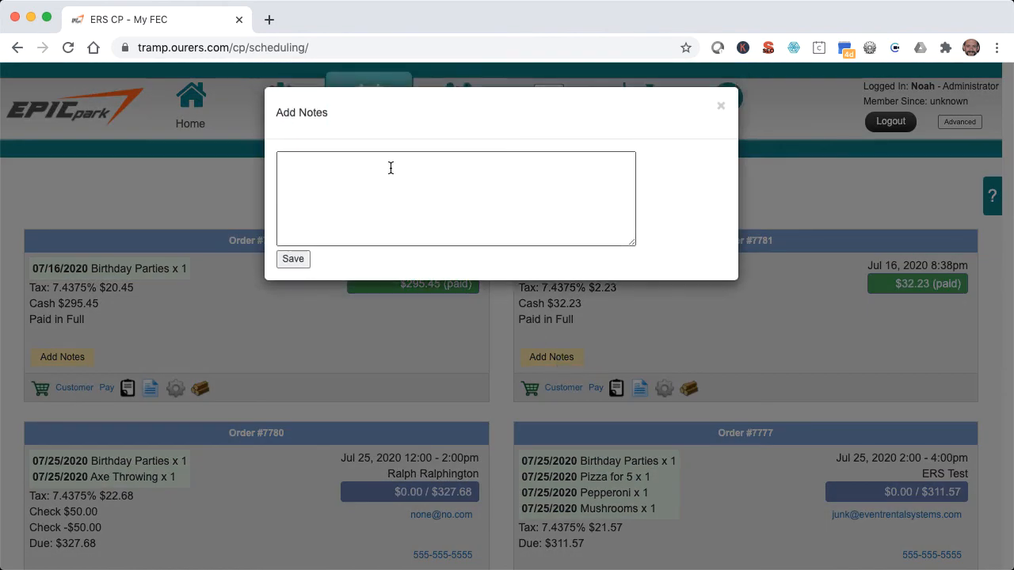
type("Test order")
left_click(294, 259)
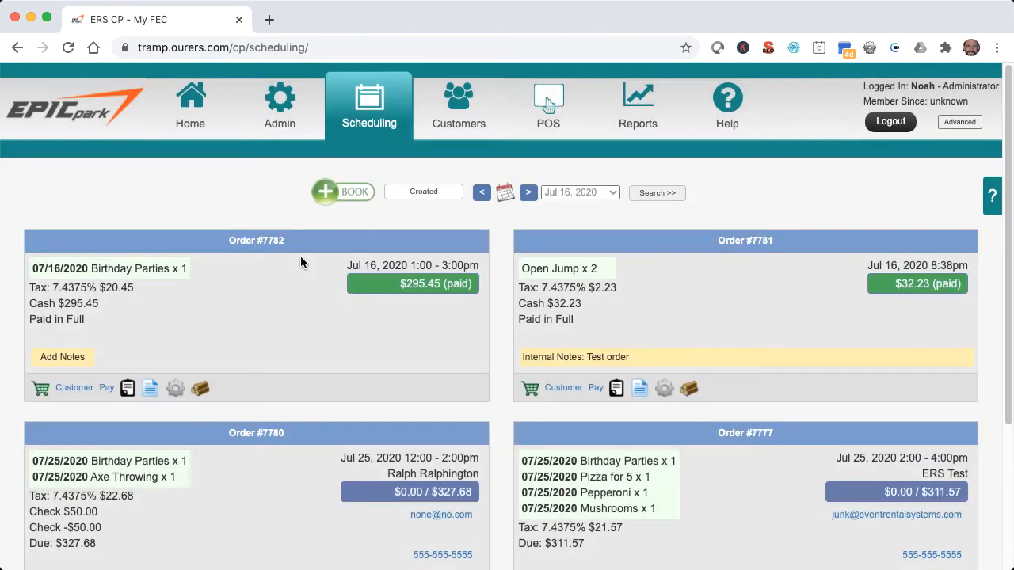
left_click(83, 358)
type("Test order")
left_click(293, 252)
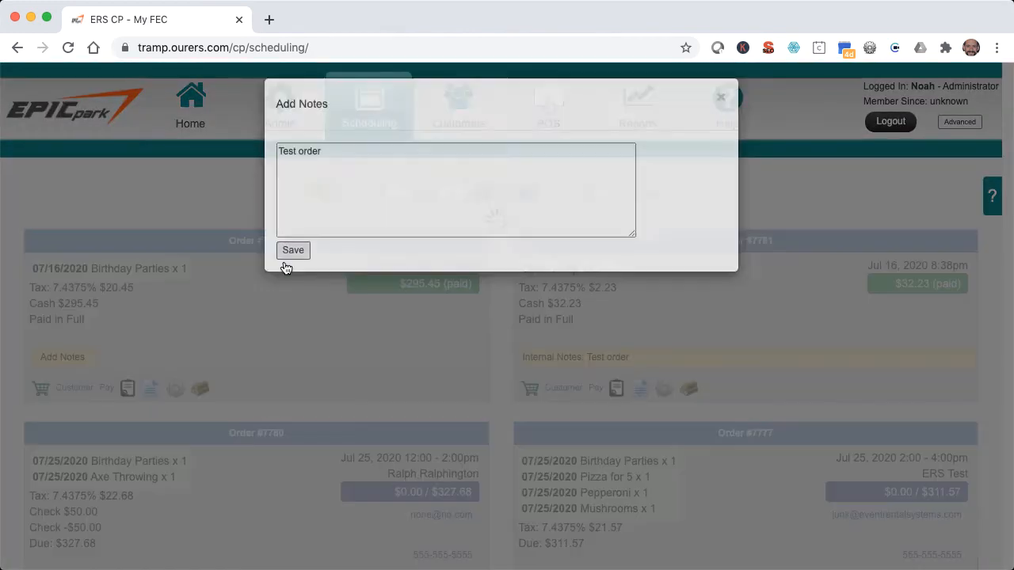
Refund the Jul 16 birthday party order in cash with a custom amount of -295.45, without sending a receipt.
left_click(80, 389)
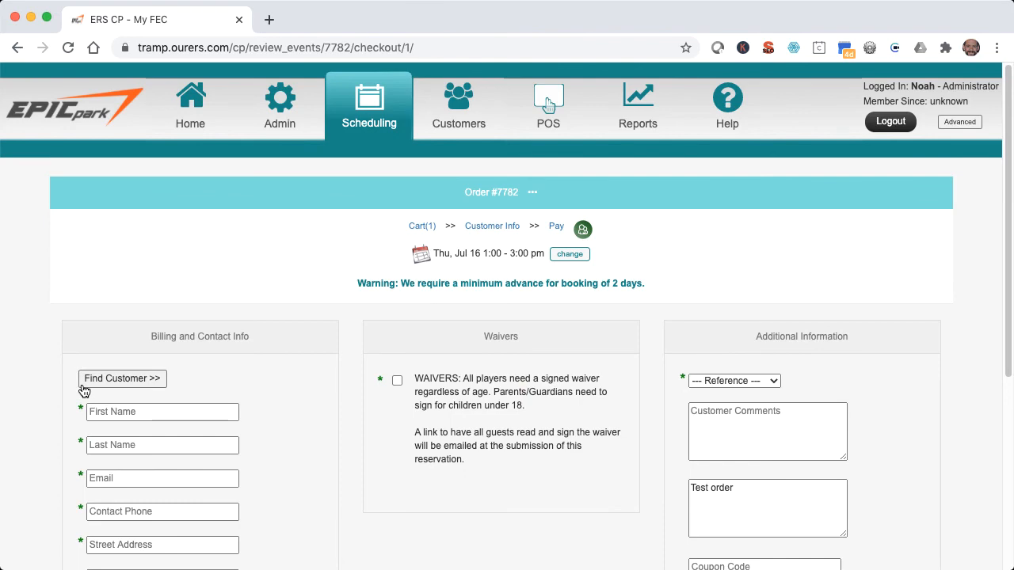
left_click(554, 228)
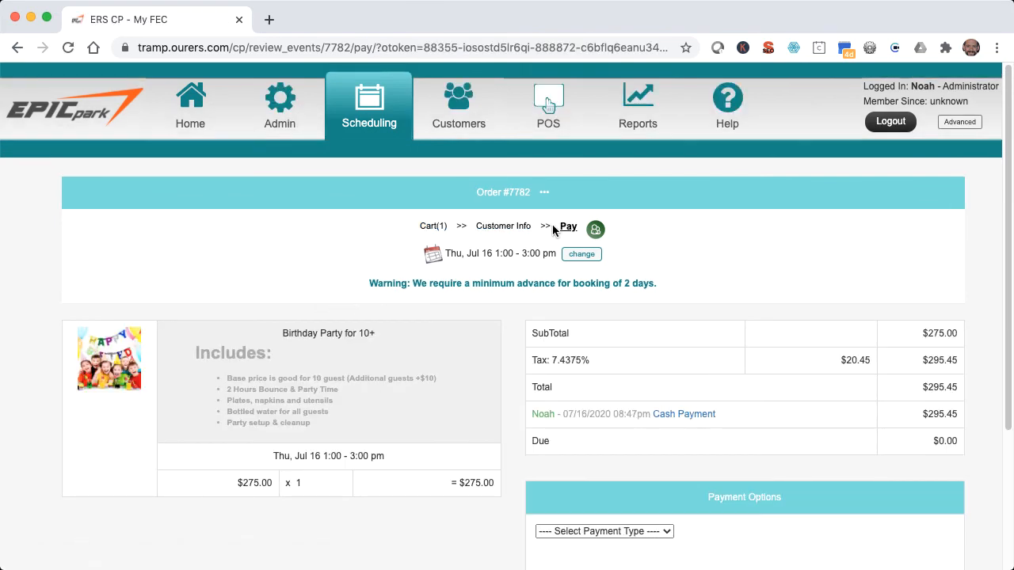
scroll(553, 228, "down", 3)
left_click(581, 344)
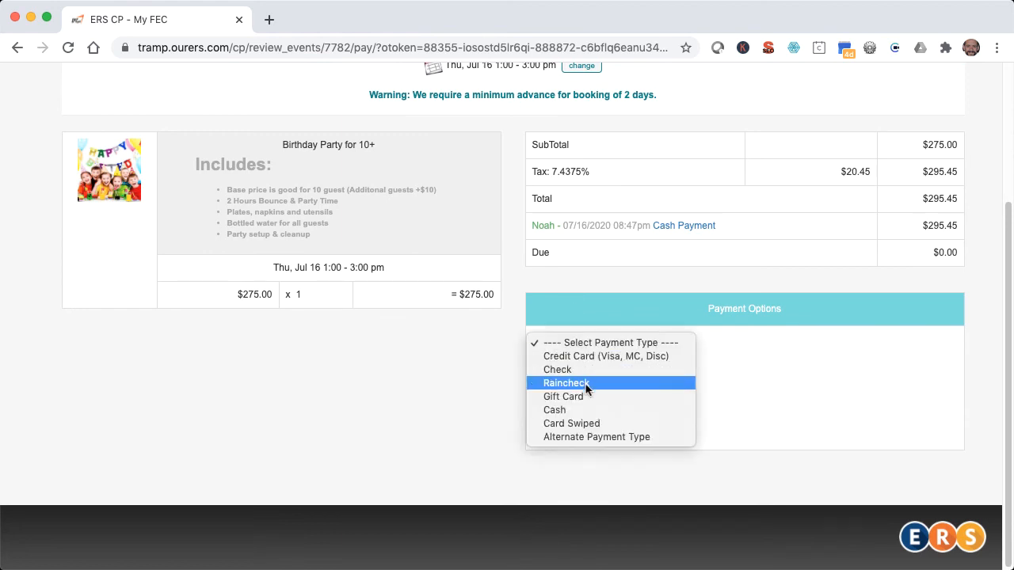
left_click(589, 410)
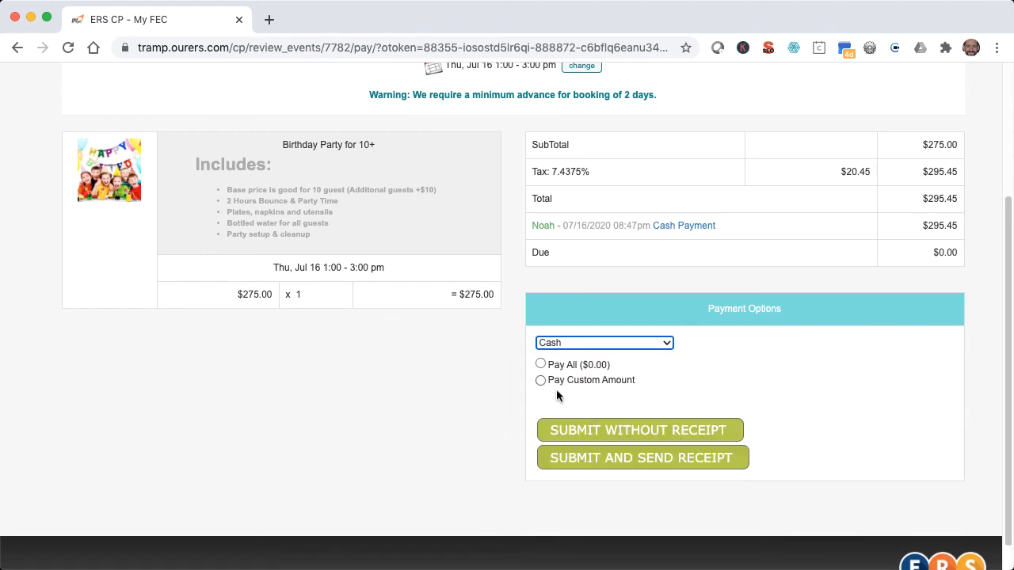
left_click(540, 382)
type("-295.45")
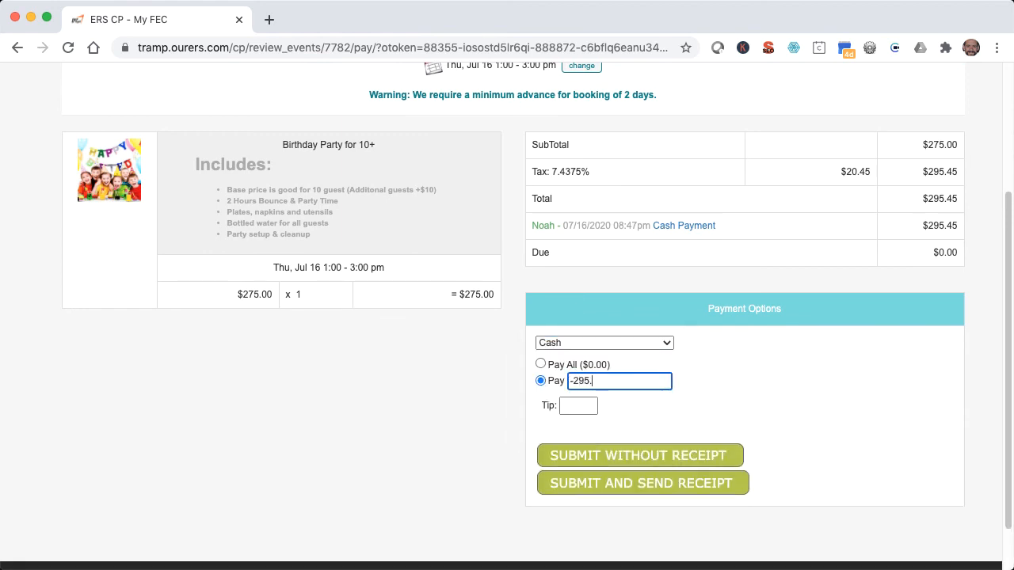
left_click(591, 454)
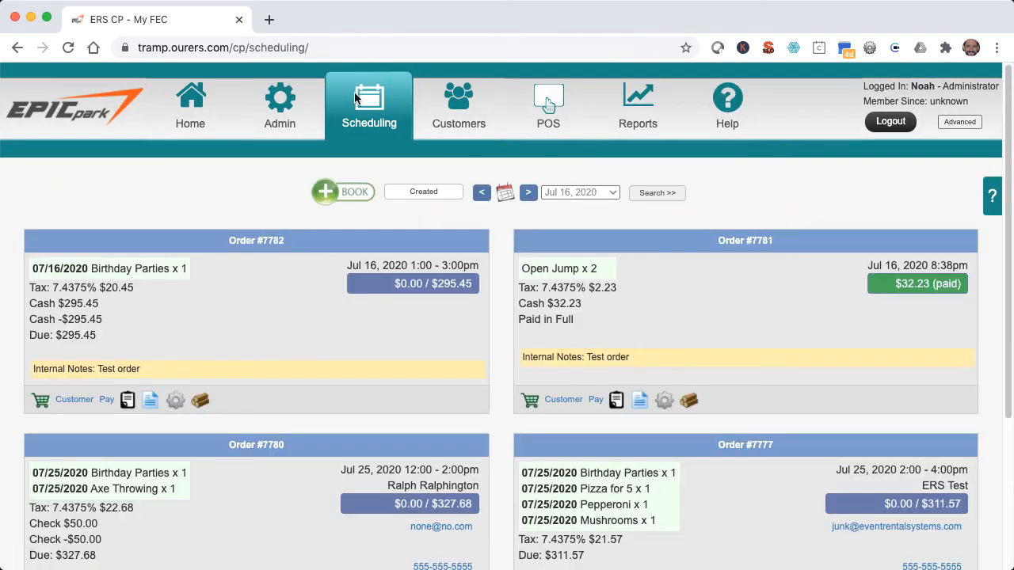
Refund the Open Jump order in cash with a custom amount of -$32.23, without a receipt, and return to the schedule.
left_click(596, 400)
left_click(603, 421)
left_click(554, 491)
left_click(541, 477)
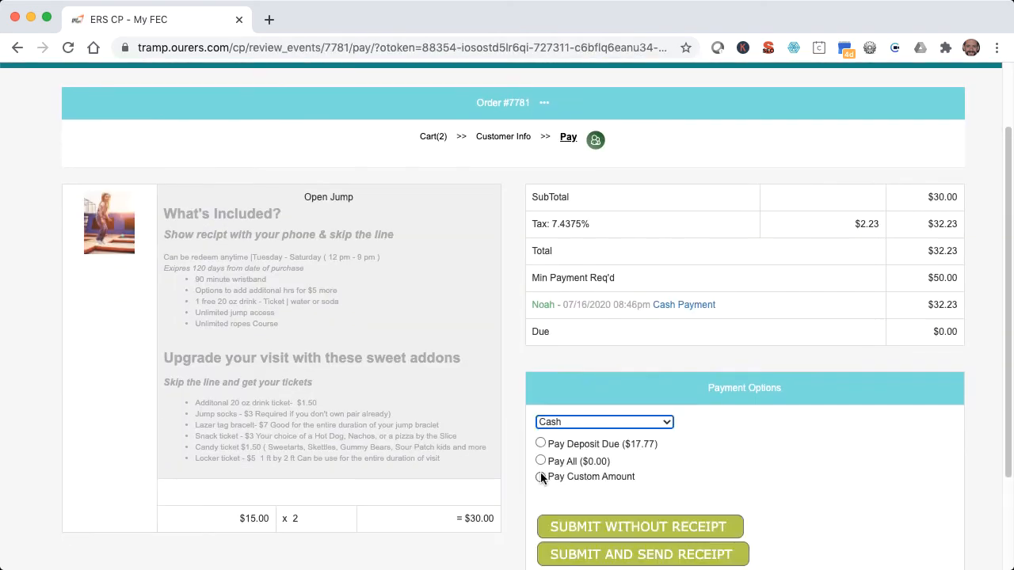
type("-$32.23")
left_click(592, 550)
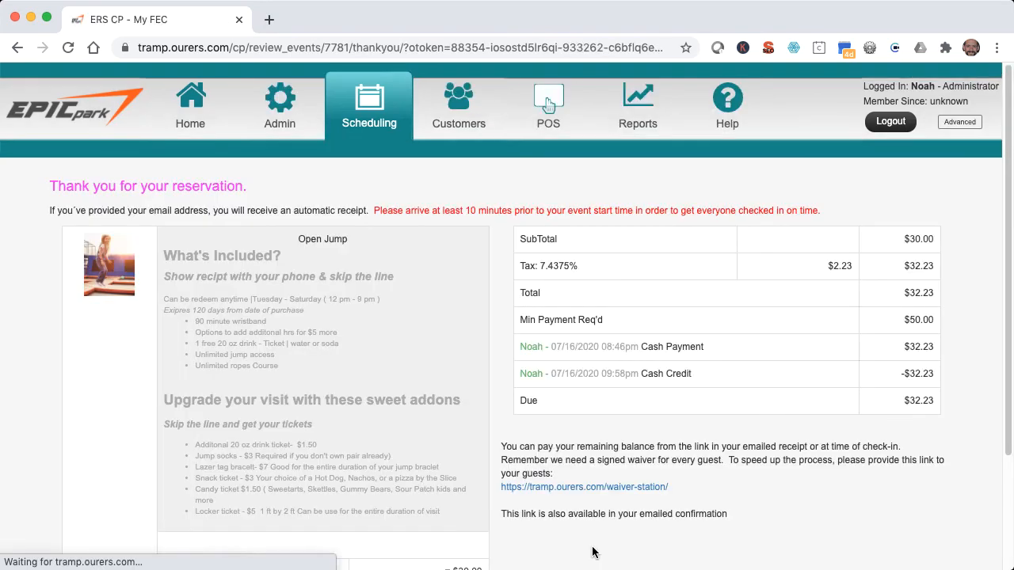
left_click(386, 107)
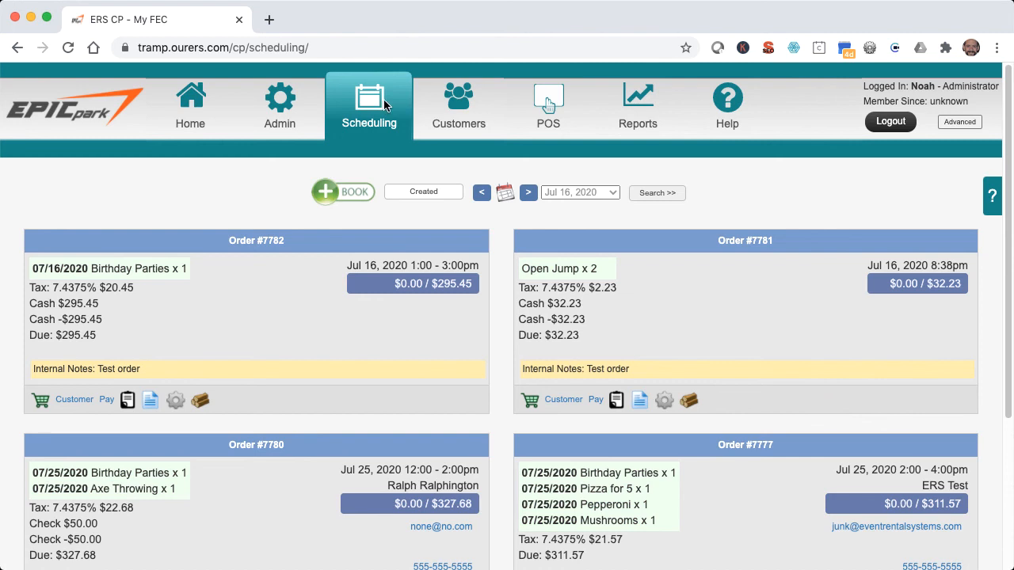
Review the activity log of the Jul 16 birthday party order, and cancel that event without a raincheck.
left_click(201, 401)
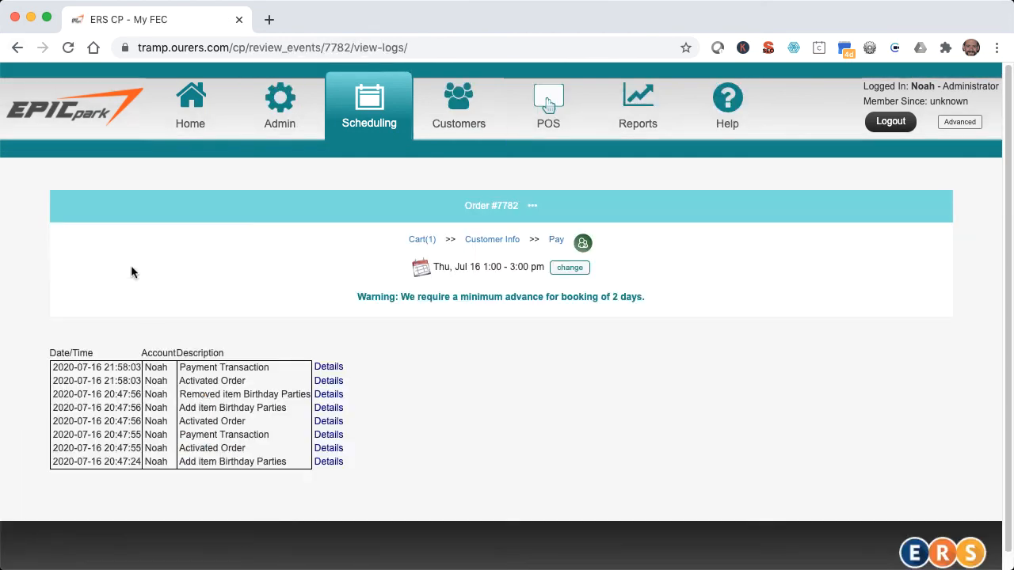
left_click(9, 49)
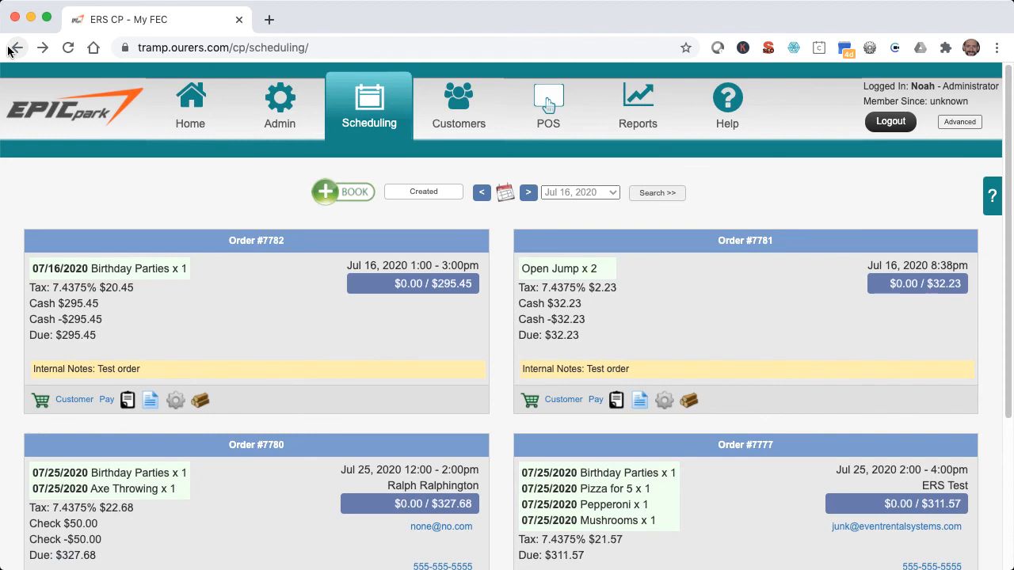
left_click(174, 398)
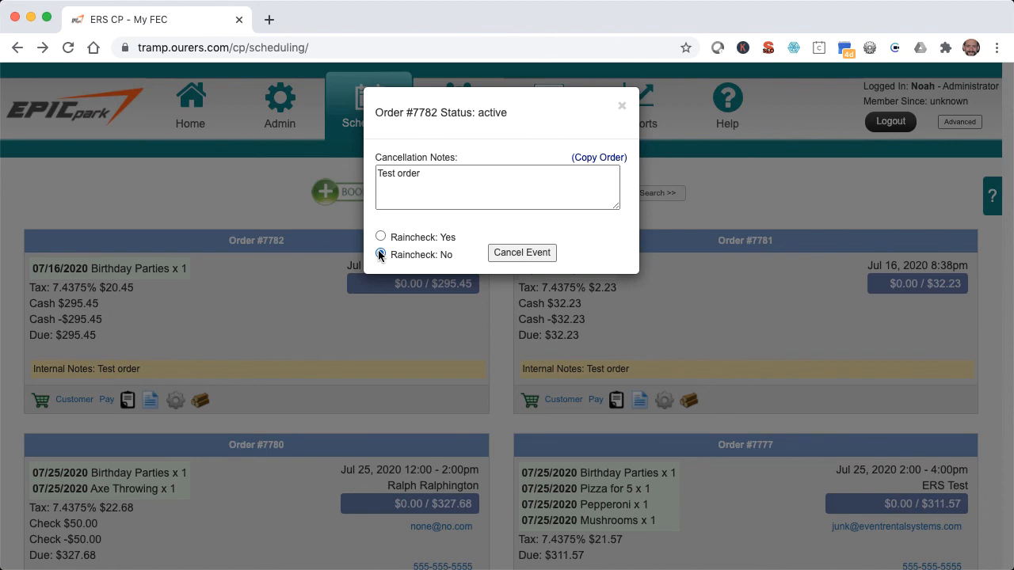
left_click(513, 255)
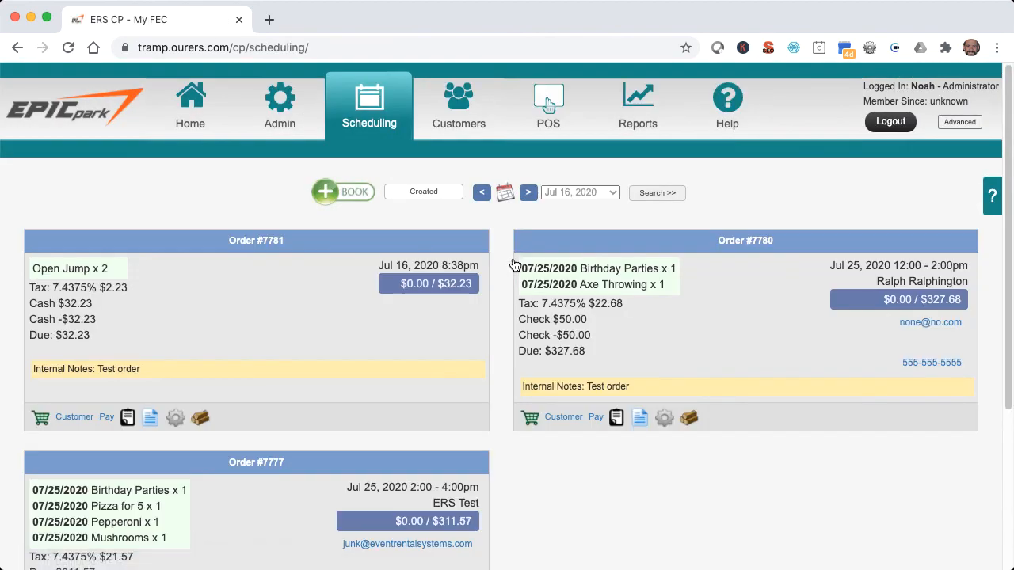
Cancel the Jul 25 birthday party and Axe Throwing order without a raincheck.
left_click(664, 415)
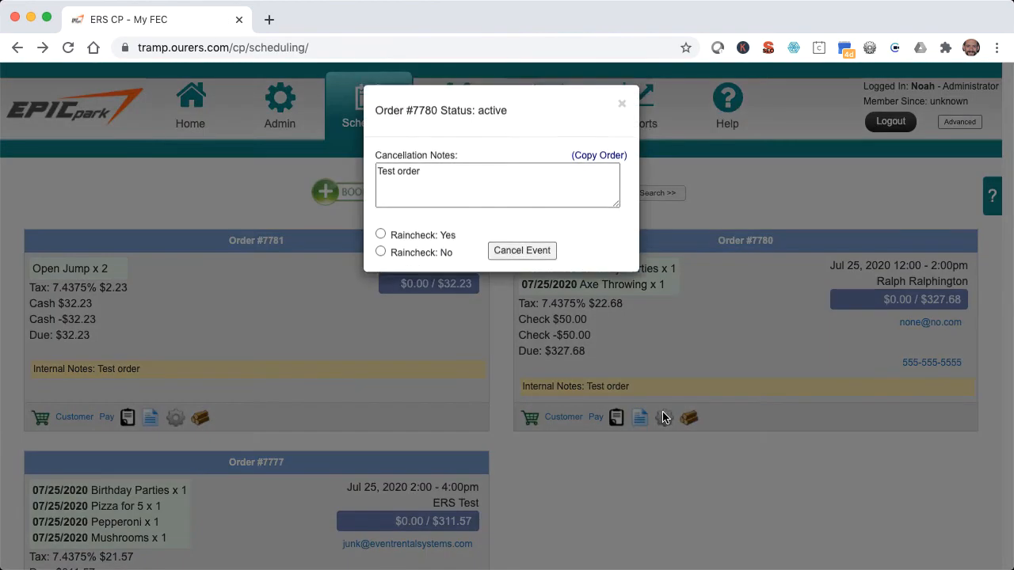
left_click(380, 254)
left_click(516, 253)
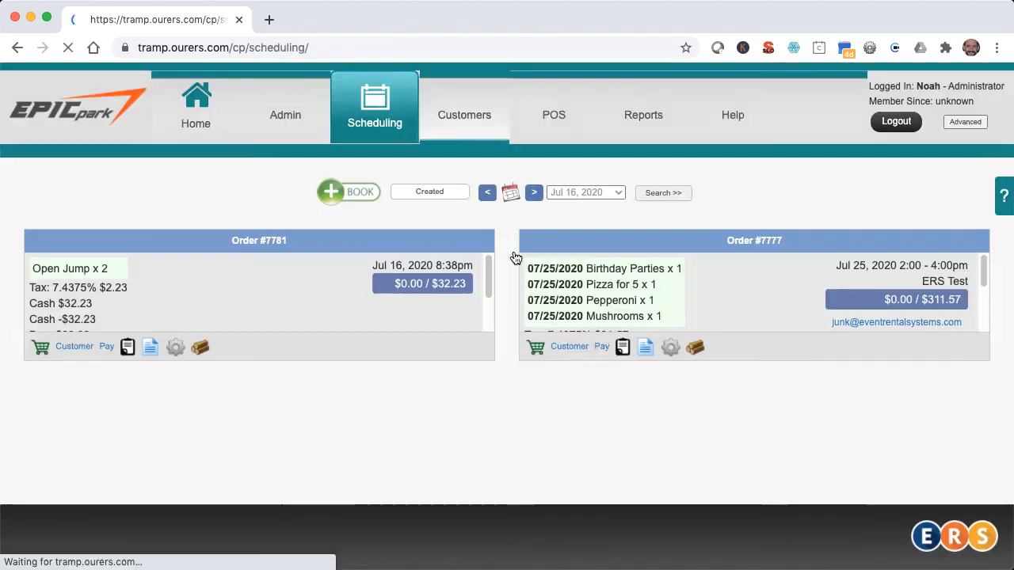
Cancel the Jul 25 birthday party order with pizza, entering the cancellation note "Test order" and no raincheck.
left_click(664, 439)
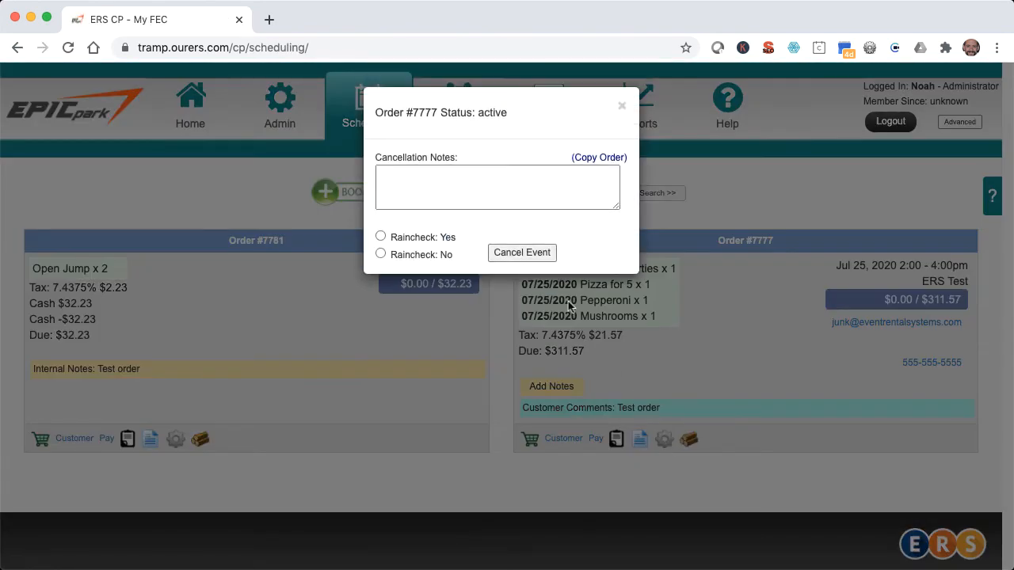
left_click(494, 192)
type("Test order")
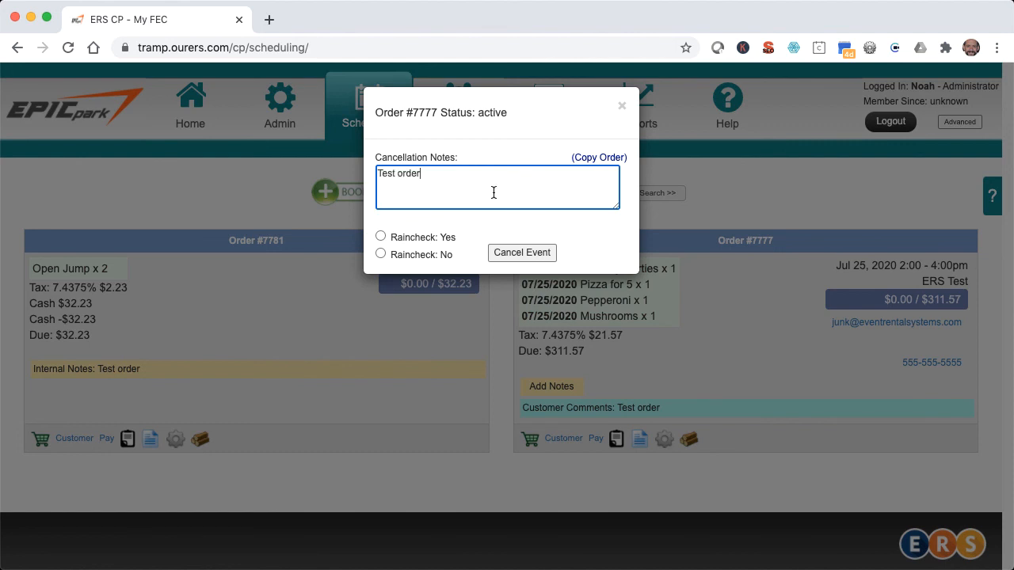
left_click(381, 254)
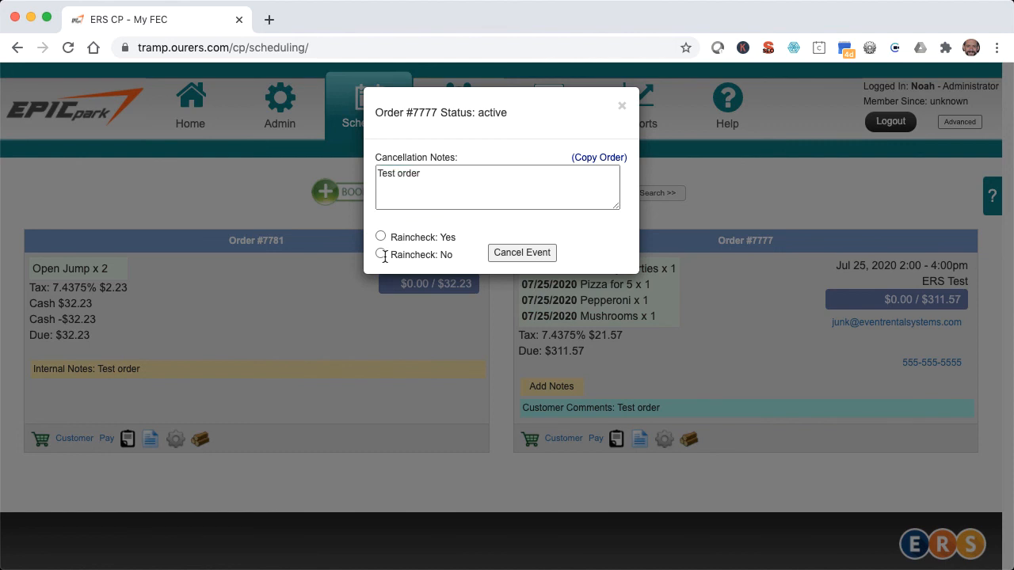
left_click(497, 254)
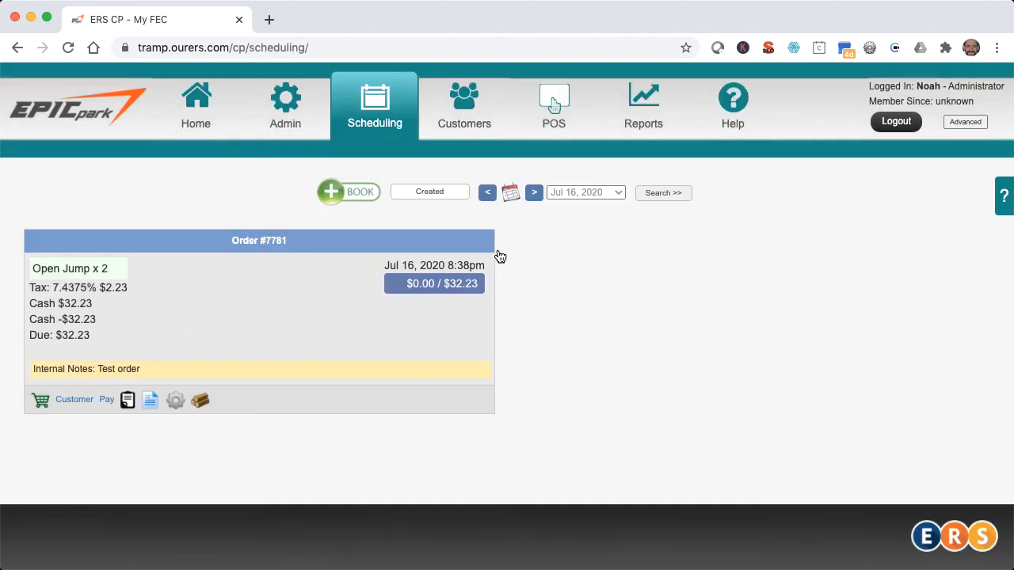
Switch the Jul 16 schedule to the detailed order layout and expand the Open Jump order's item details.
left_click(458, 193)
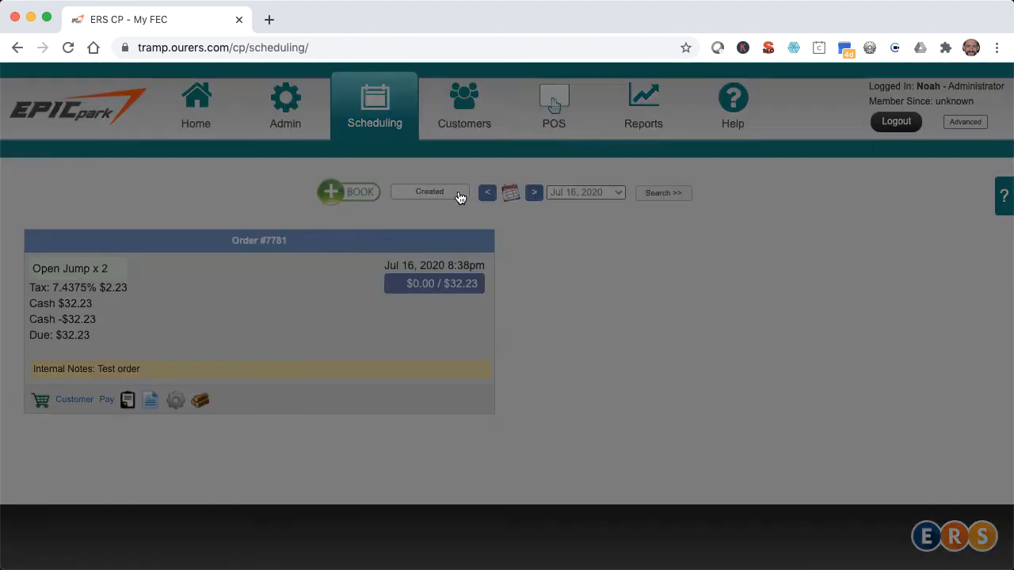
left_click(442, 183)
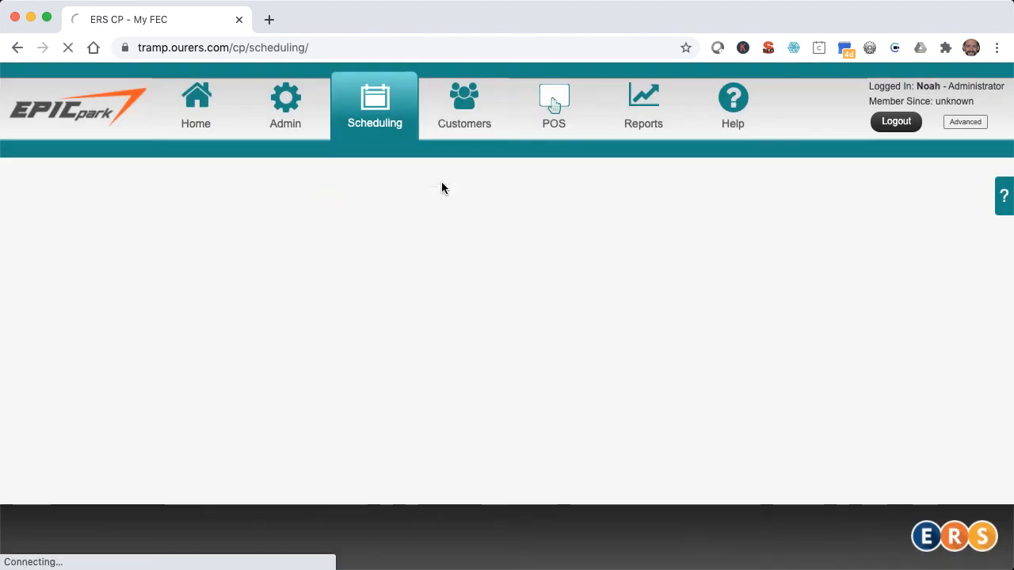
left_click(511, 390)
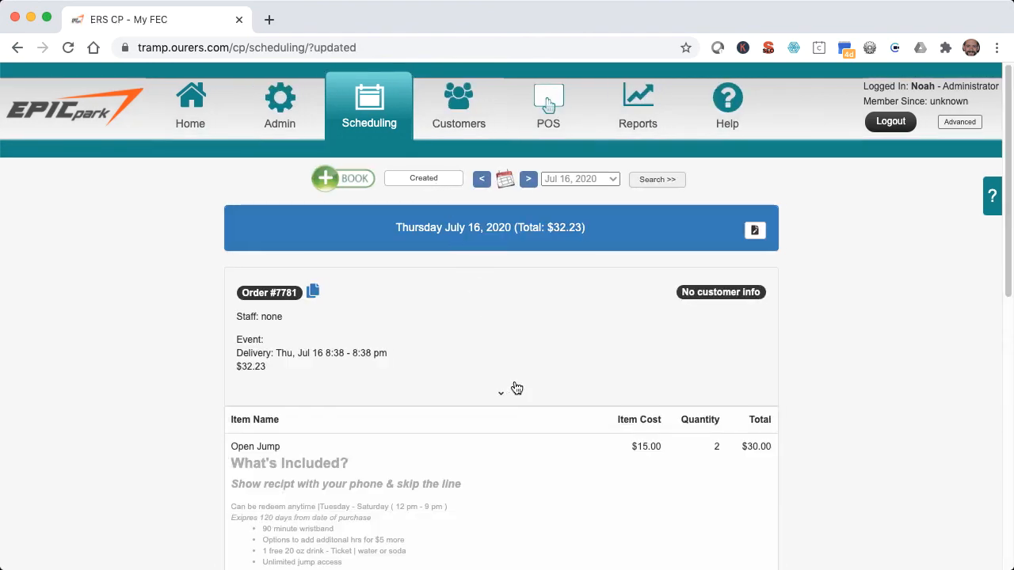
Cancel the Jul 16 Open Jump order without a raincheck, and return to the monthly calendar.
scroll(514, 382, "down", 10)
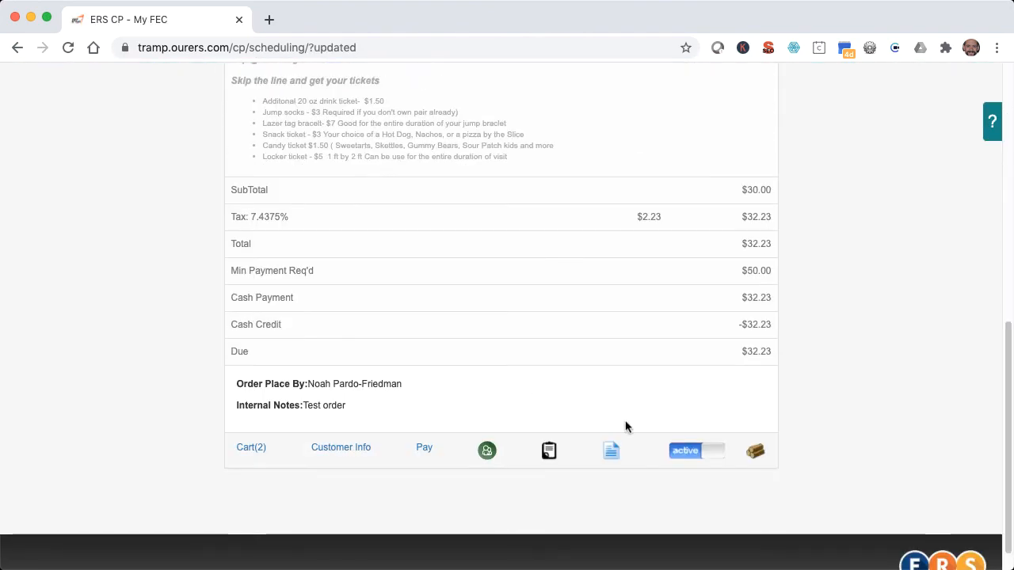
left_click(692, 450)
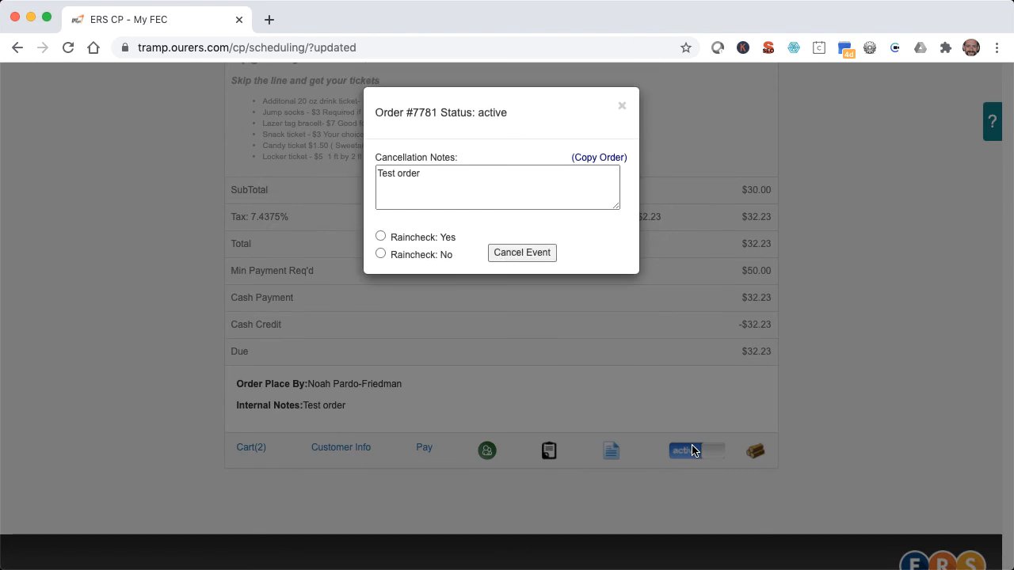
left_click(381, 254)
left_click(504, 260)
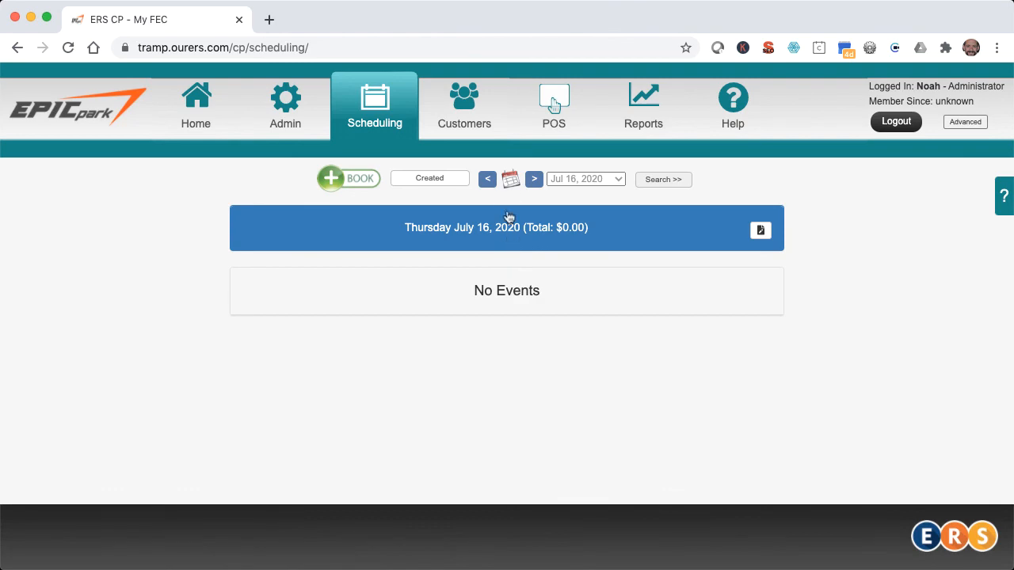
left_click(511, 182)
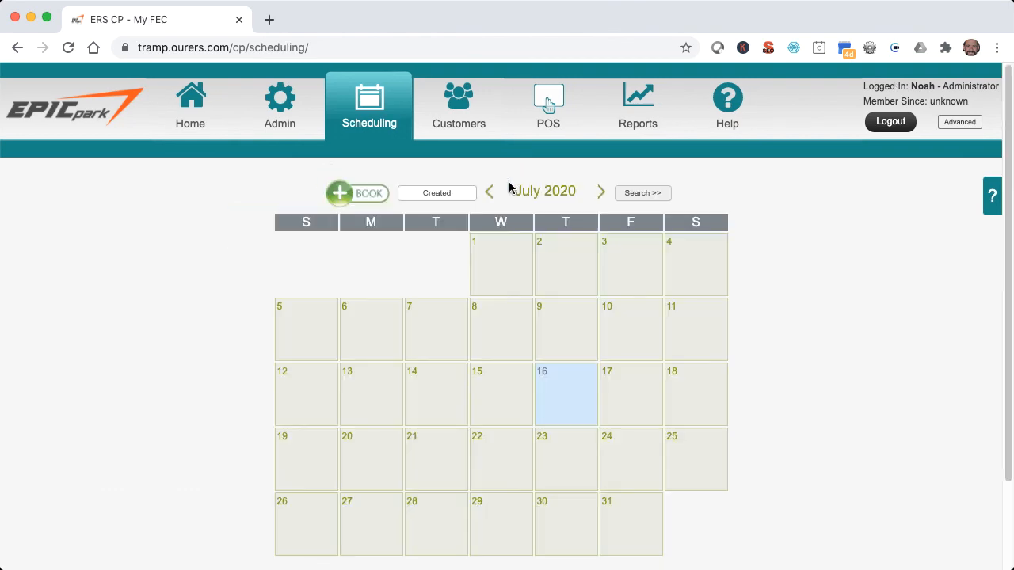
Search the help Knowledge Base for "raincheck", and open the control panel help video for Scheduling.
left_click(734, 111)
left_click(715, 168)
type("raincheck")
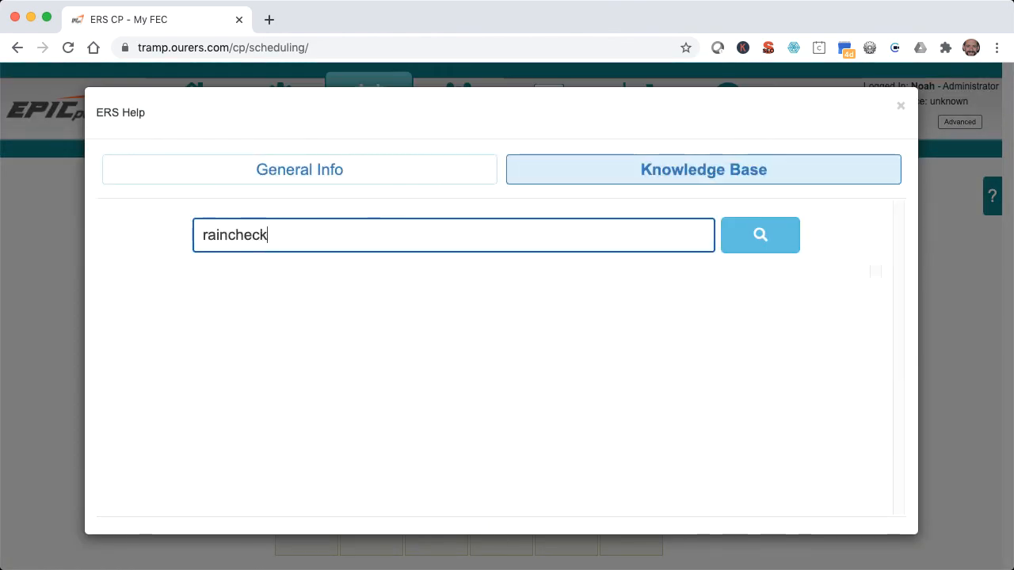
key("Return")
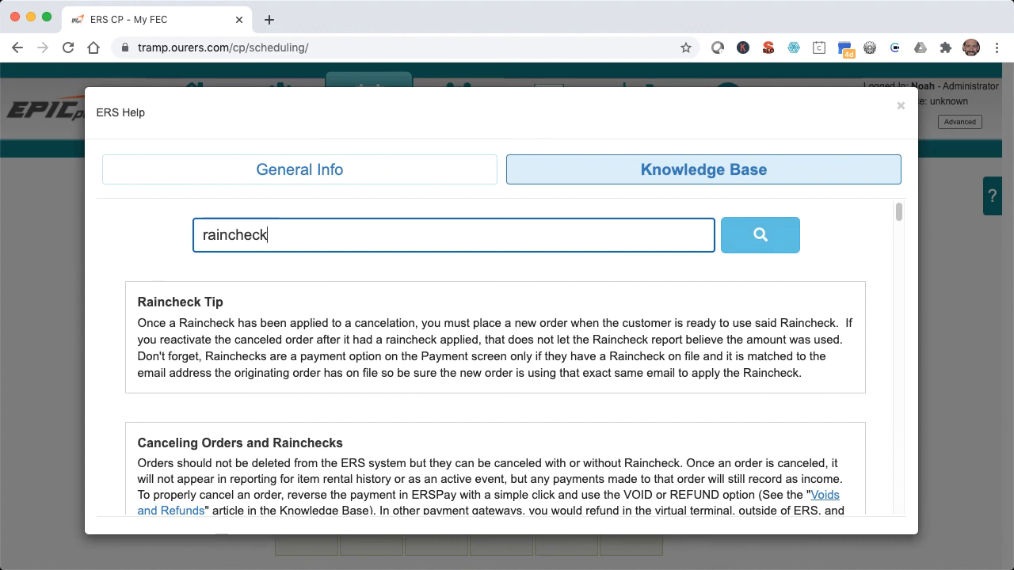
left_click(900, 106)
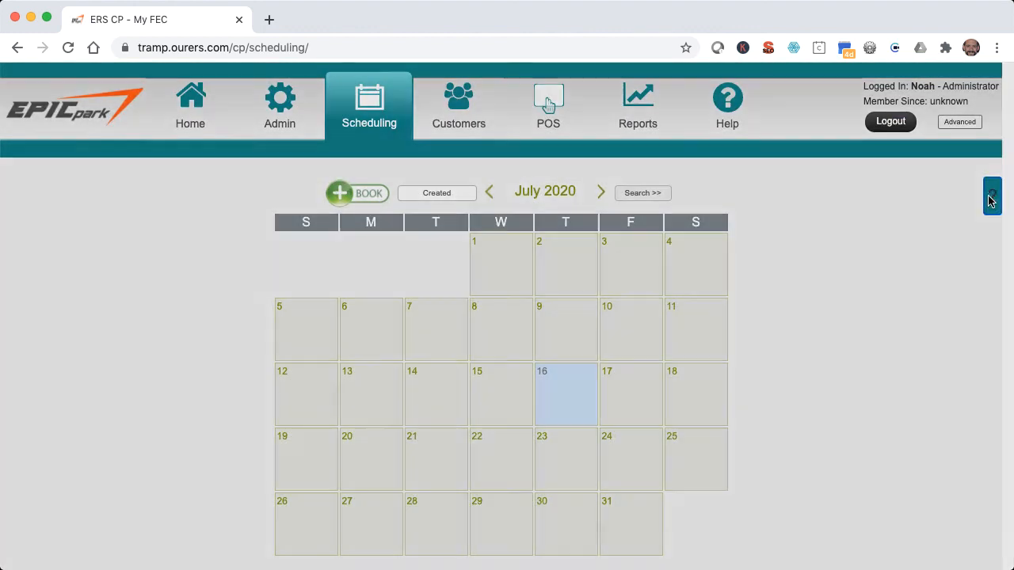
left_click(992, 196)
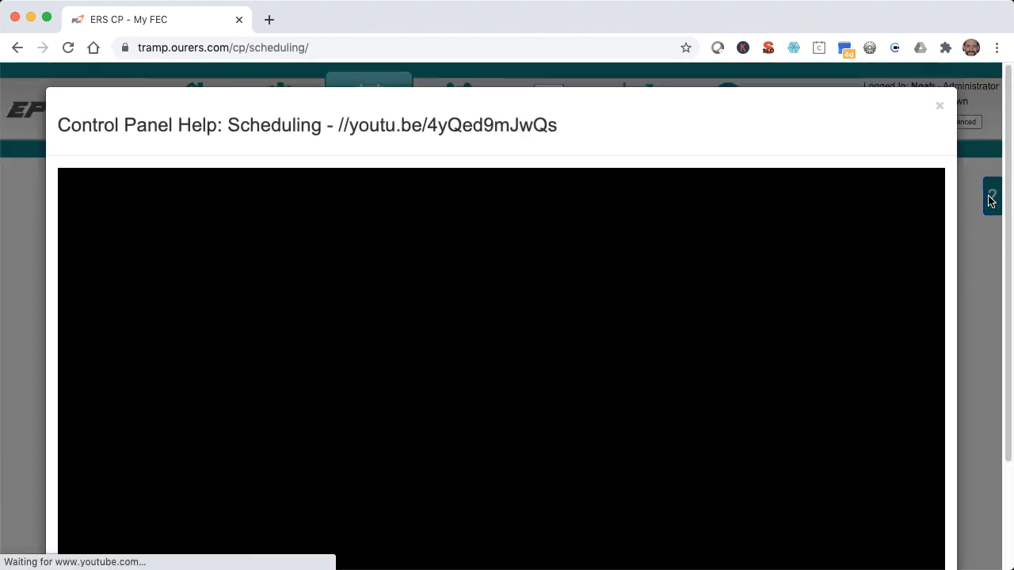